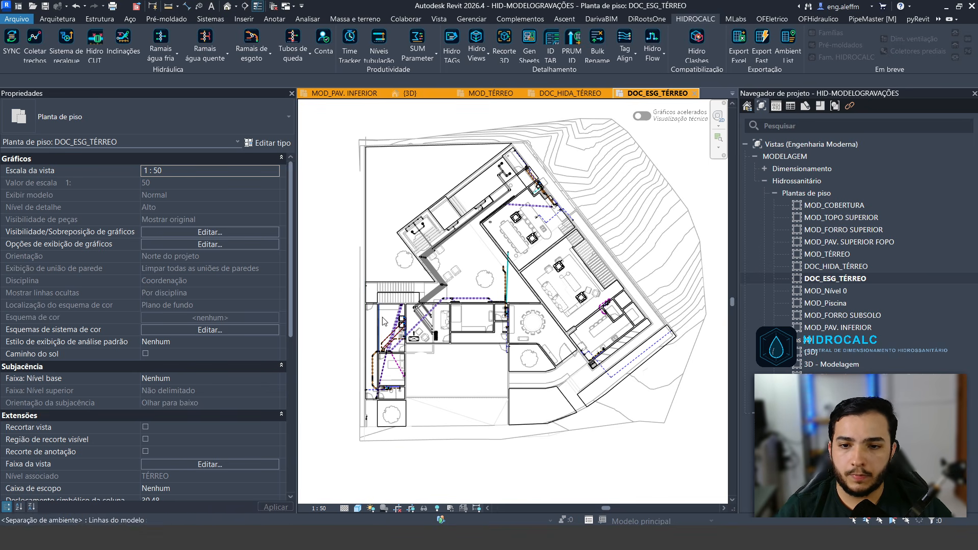
# Review the DOC_HIDA_TÉRREO and DOC_ESG_TÉRREO floor plans and their view properties
pyautogui.scroll(4, 388, 333)
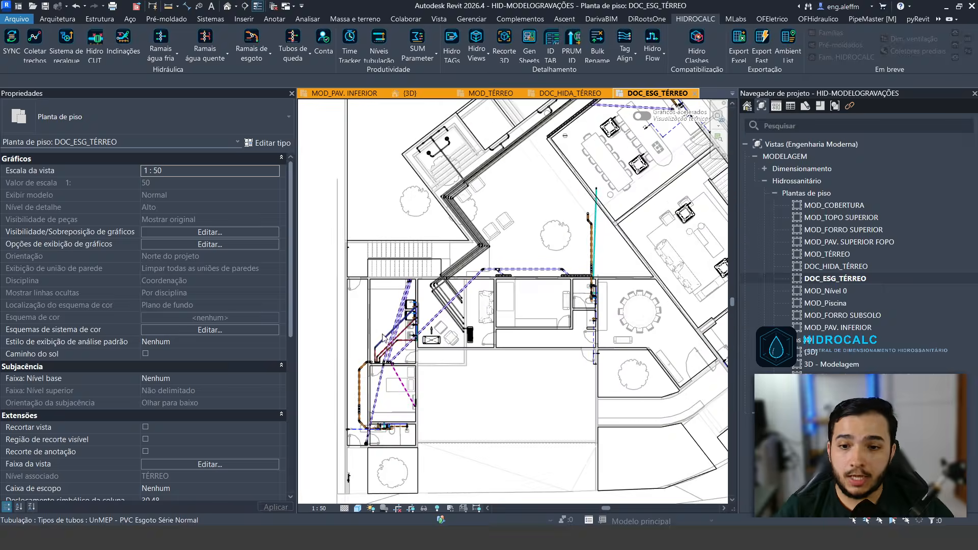
pyautogui.click(383, 321)
pyautogui.press('Escape')
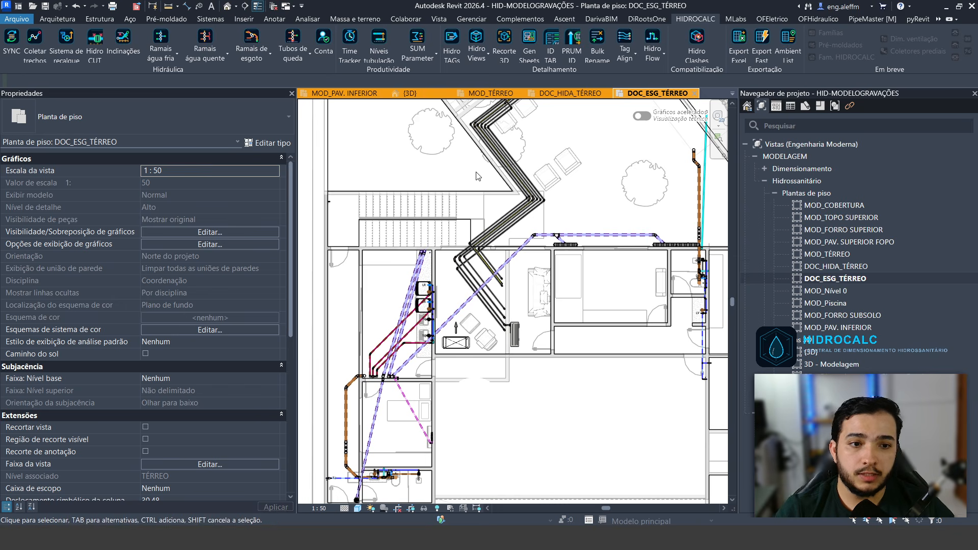
pyautogui.click(824, 267)
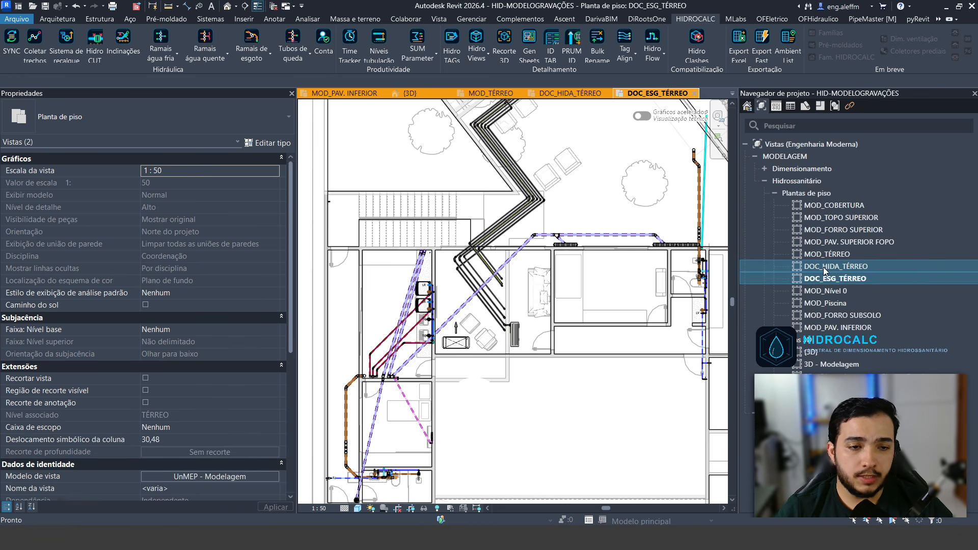
pyautogui.click(821, 278)
pyautogui.keyDown('ctrl'); pyautogui.click(817, 267); pyautogui.keyUp('ctrl')
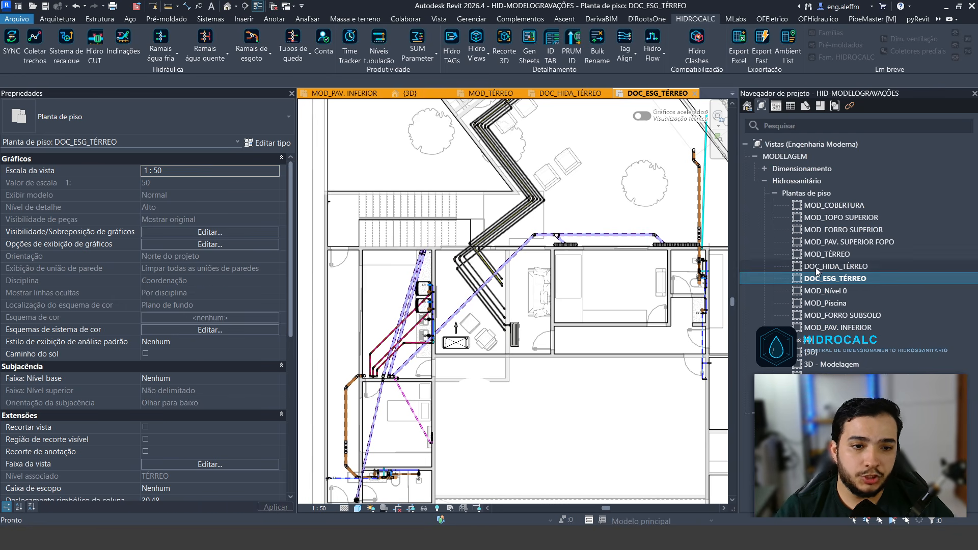
pyautogui.scroll(-2, 321, 420)
pyautogui.click(210, 476)
pyautogui.press('Escape')
pyautogui.click(833, 268)
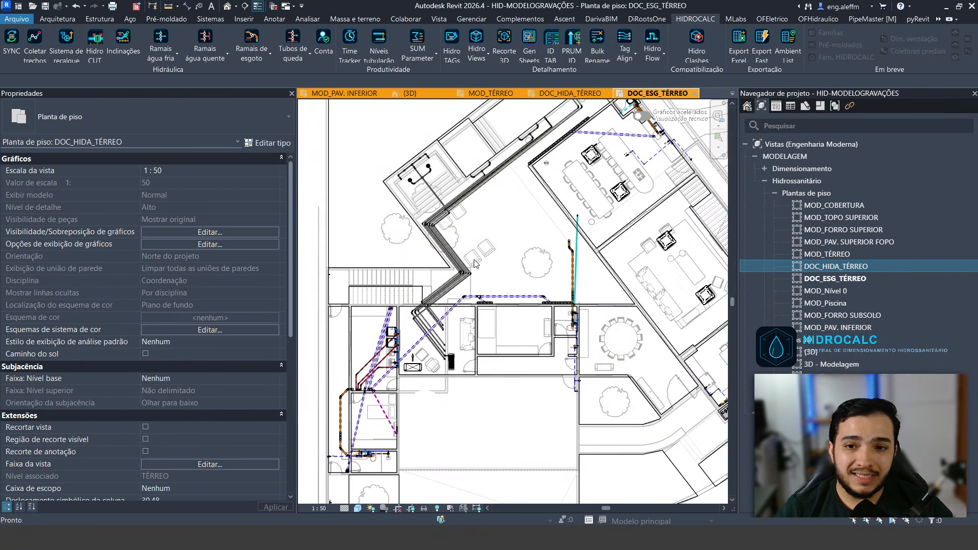
pyautogui.click(835, 279)
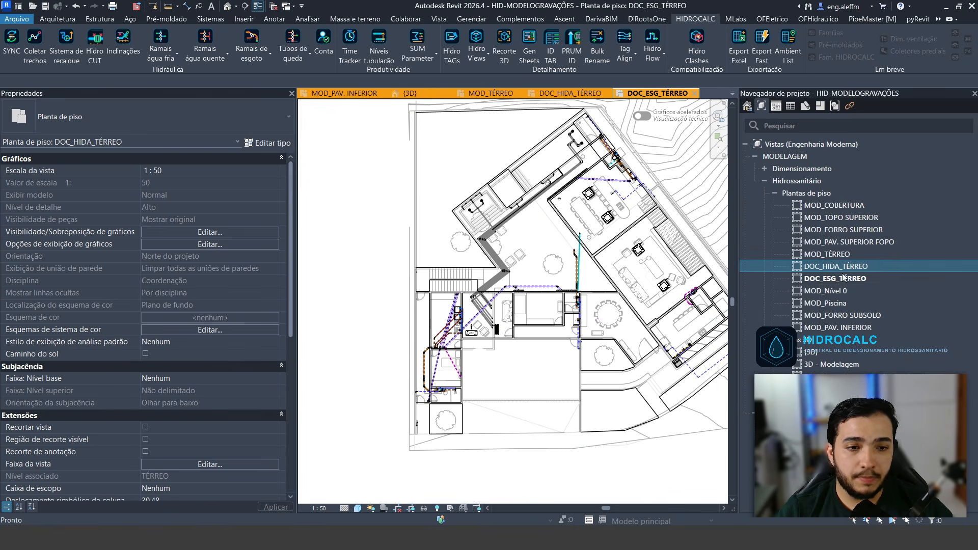
# Compare the modelling plans from MOD_COBERTURA to MOD_TÉRREO with the two ground-floor documentation plans
pyautogui.click(834, 207)
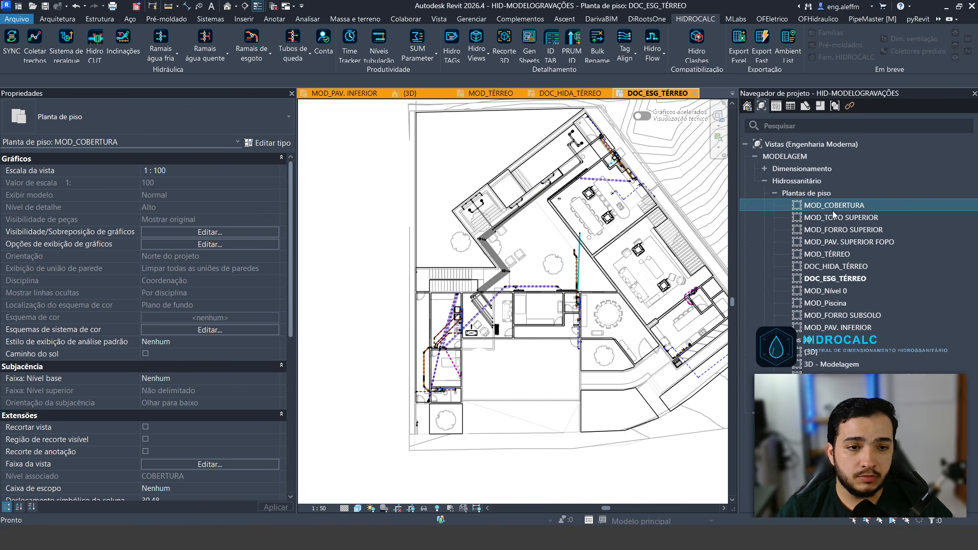
pyautogui.keyDown('shift'); pyautogui.click(838, 254); pyautogui.keyUp('shift')
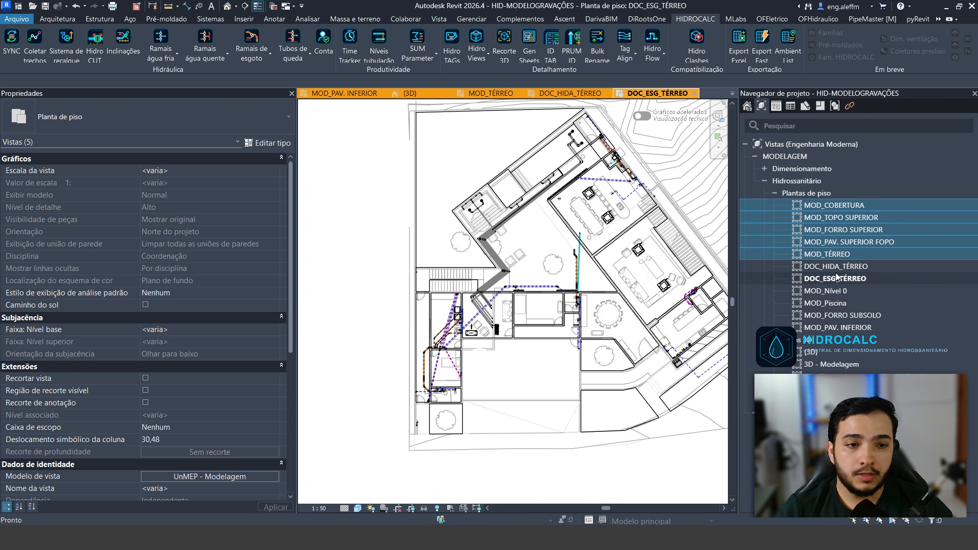
pyautogui.click(831, 279)
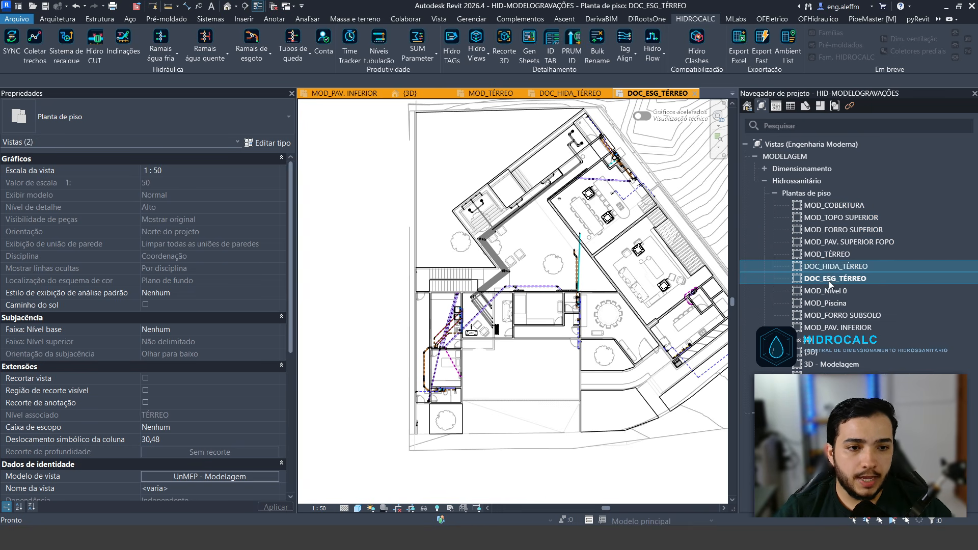
pyautogui.click(831, 266)
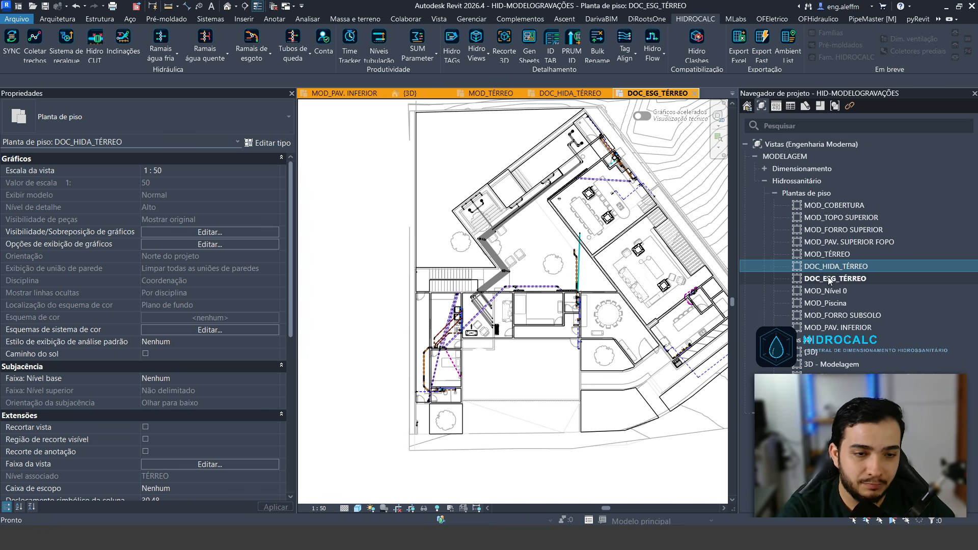
pyautogui.click(826, 278)
pyautogui.scroll(-3, 259, 417)
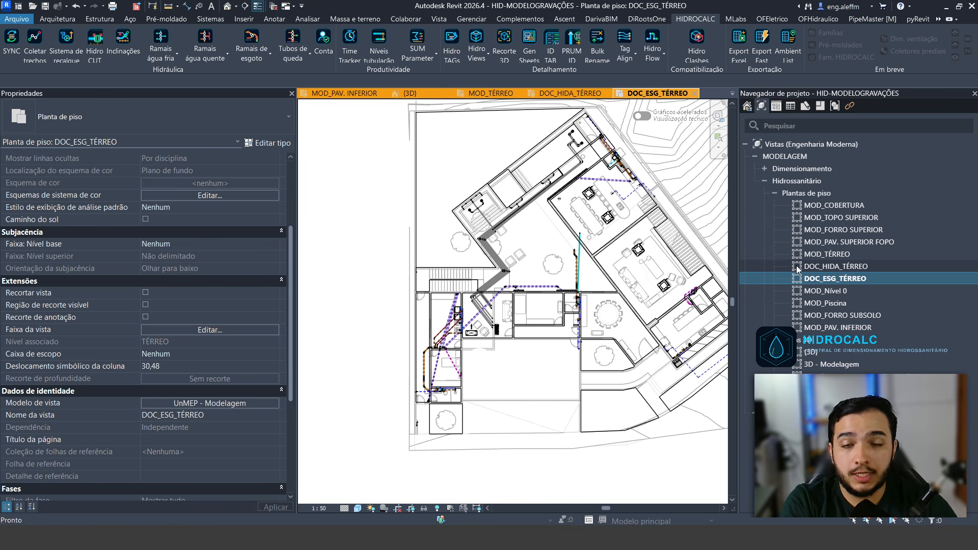
# Examine the piping around the laundry and adjacent rooms in the DOC_ESG_TÉRREO plan
pyautogui.scroll(4, 432, 328)
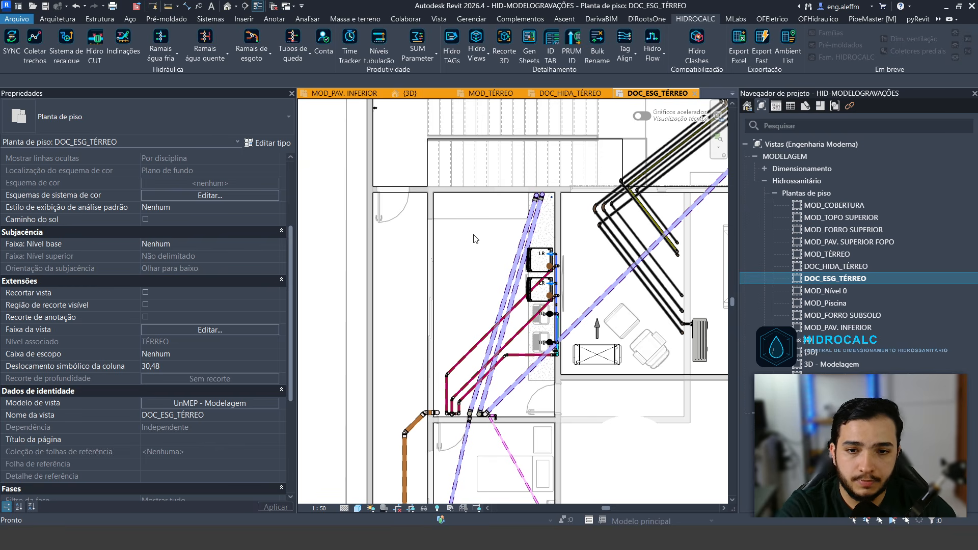
pyautogui.scroll(-1, 475, 241)
pyautogui.click(472, 274)
pyautogui.moveTo(463, 316); pyautogui.dragTo(466, 216, button='middle')
pyautogui.scroll(-1, 468, 216)
pyautogui.moveTo(594, 366); pyautogui.dragTo(516, 429, button='middle')
pyautogui.moveTo(541, 399); pyautogui.dragTo(513, 424, button='middle')
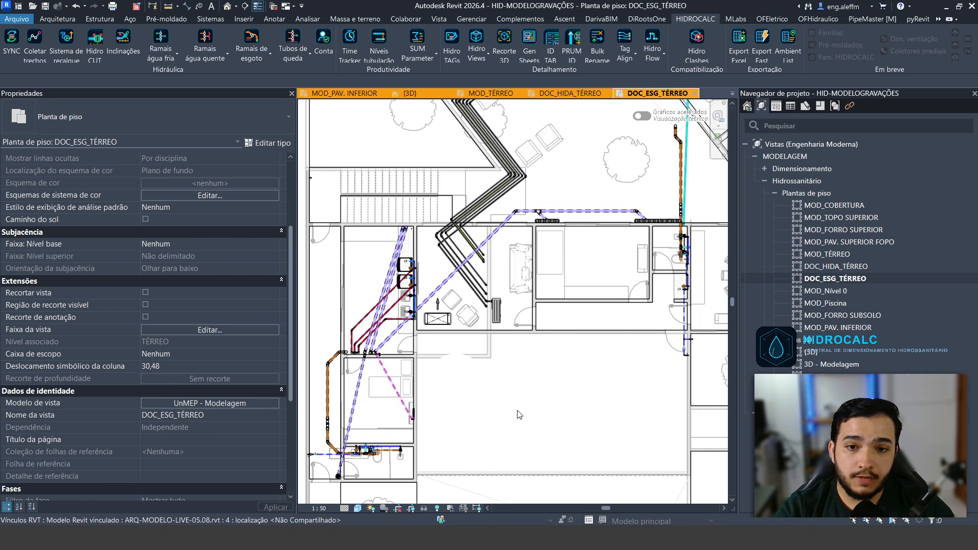
# Open the Hidro Views tool and maximize its window
pyautogui.click(478, 41)
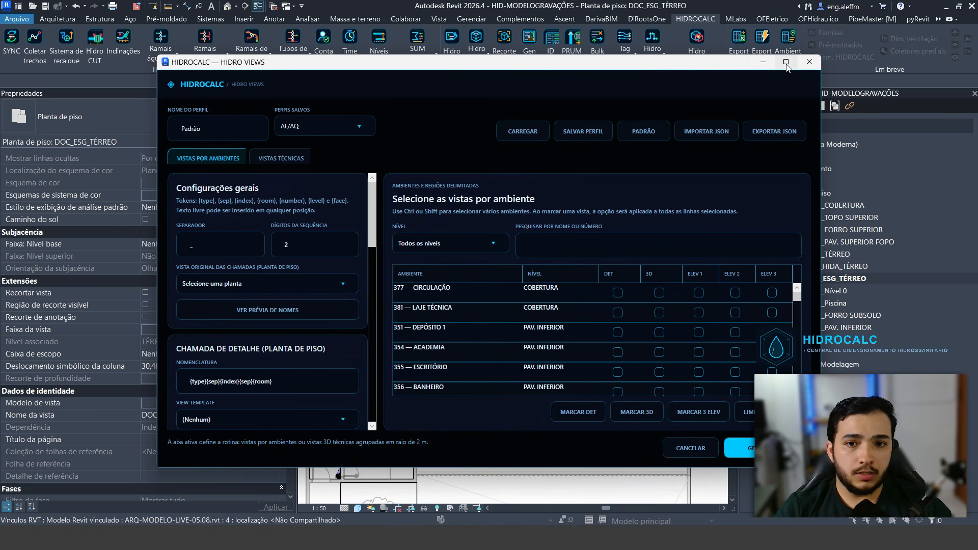
pyautogui.click(786, 61)
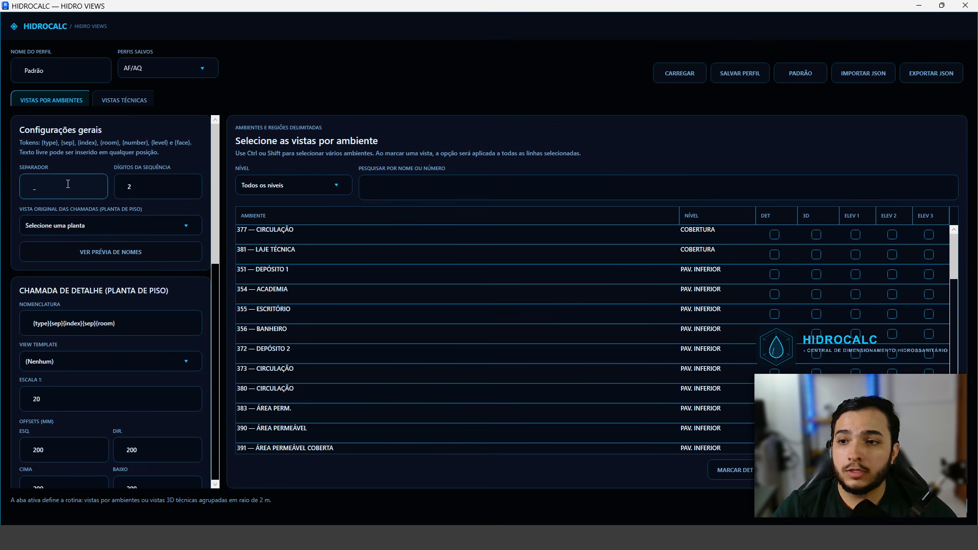
pyautogui.click(33, 192)
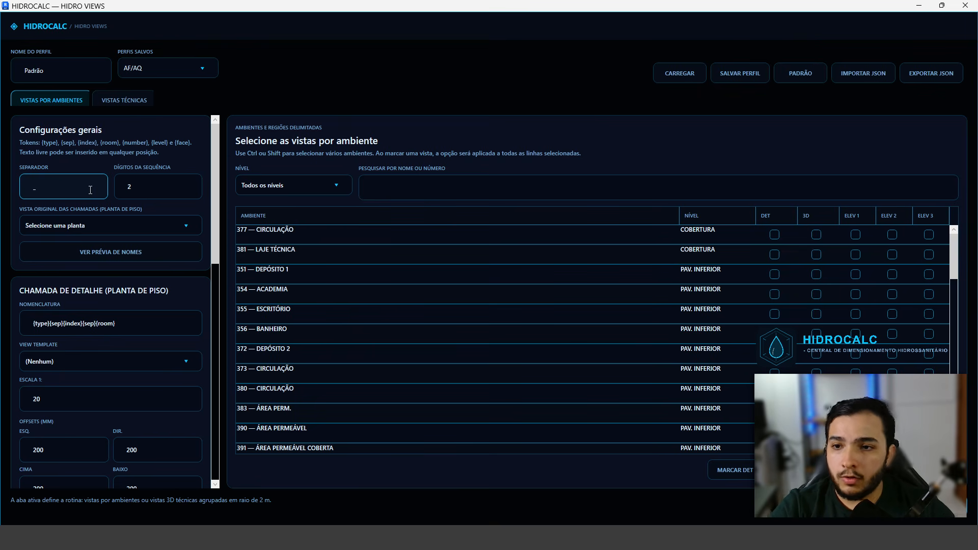
# Try a sequence length of 3 digits for the view names and set it back to 2
pyautogui.click(159, 189)
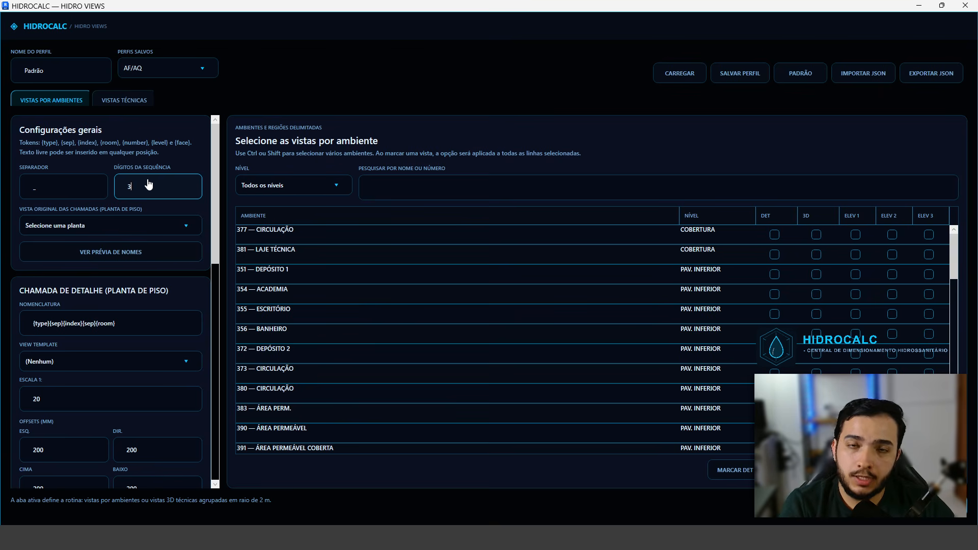
pyautogui.click(131, 186)
pyautogui.press('BackSpace')
pyautogui.write('2')
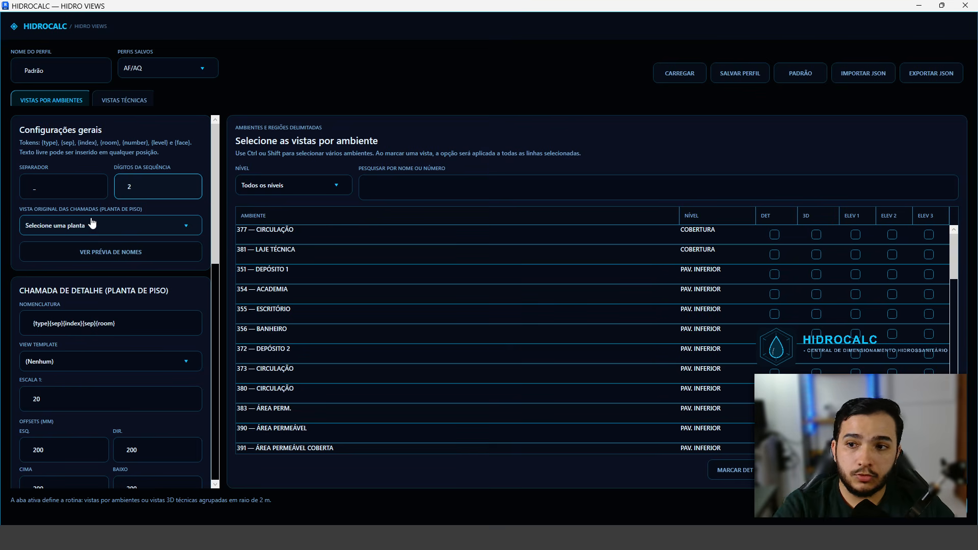
# Use DOC_HIDA_TÉRREO — TÉRREO as the callouts' source plan and set the detail callout naming to {type}{sep}HIDA{sep}{index}{sep}{room}
pyautogui.click(71, 236)
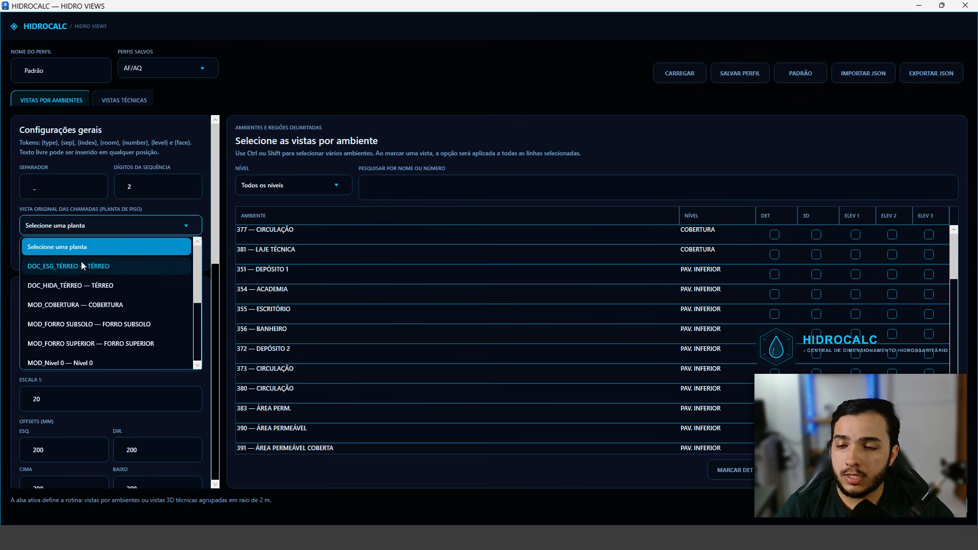
pyautogui.click(65, 287)
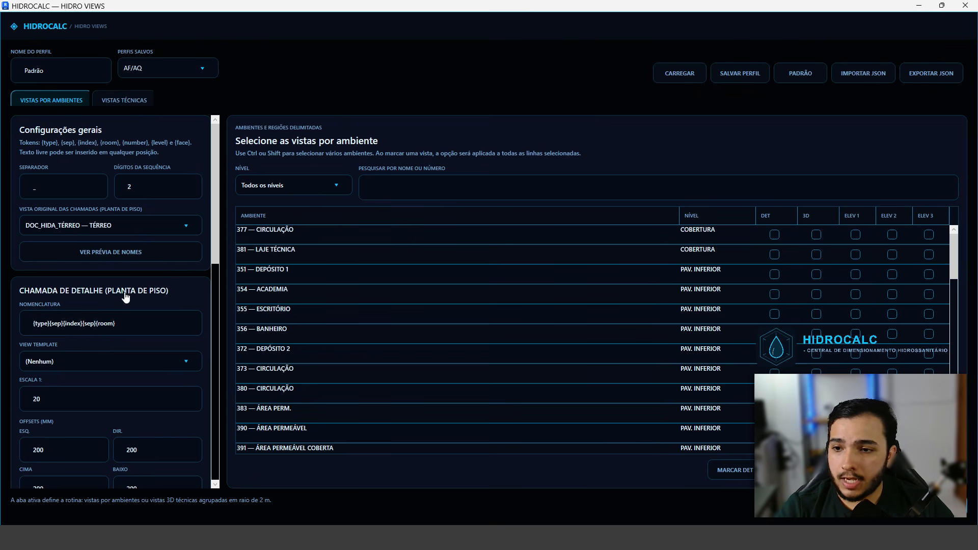
pyautogui.scroll(-2, 66, 338)
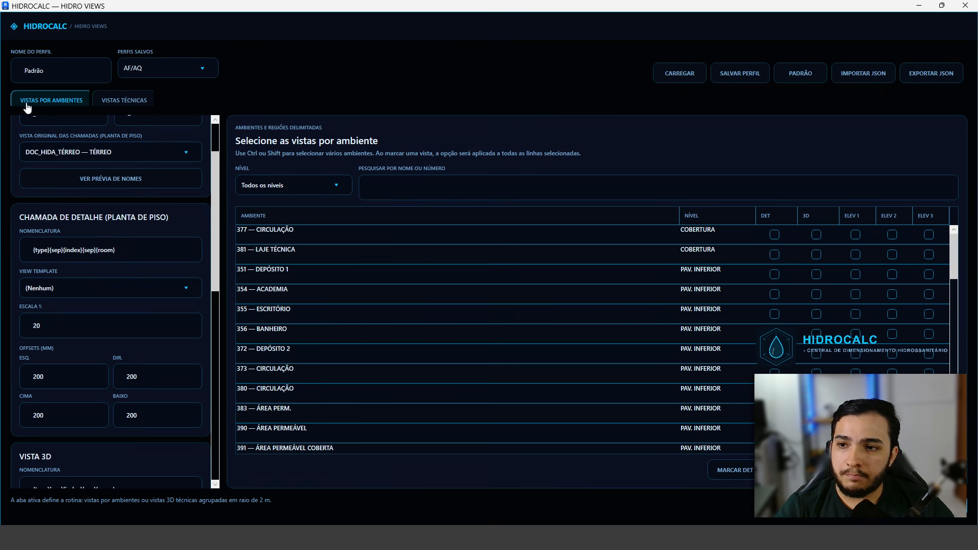
pyautogui.scroll(2, 43, 153)
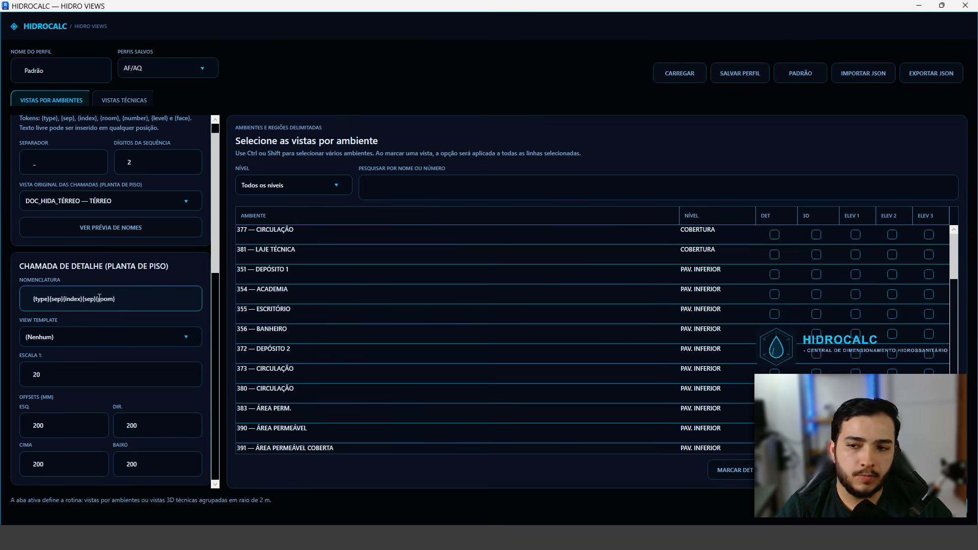
pyautogui.click(62, 300)
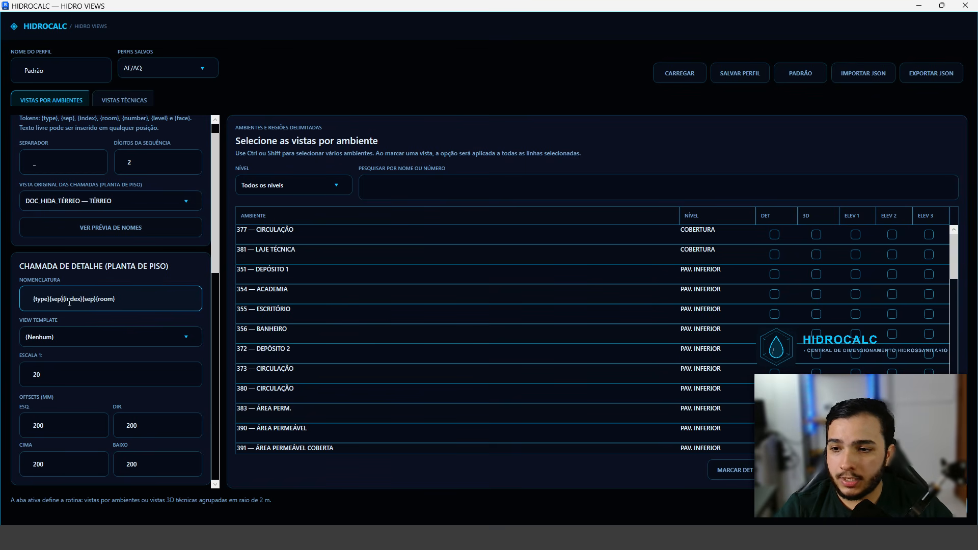
pyautogui.write('HIDA')
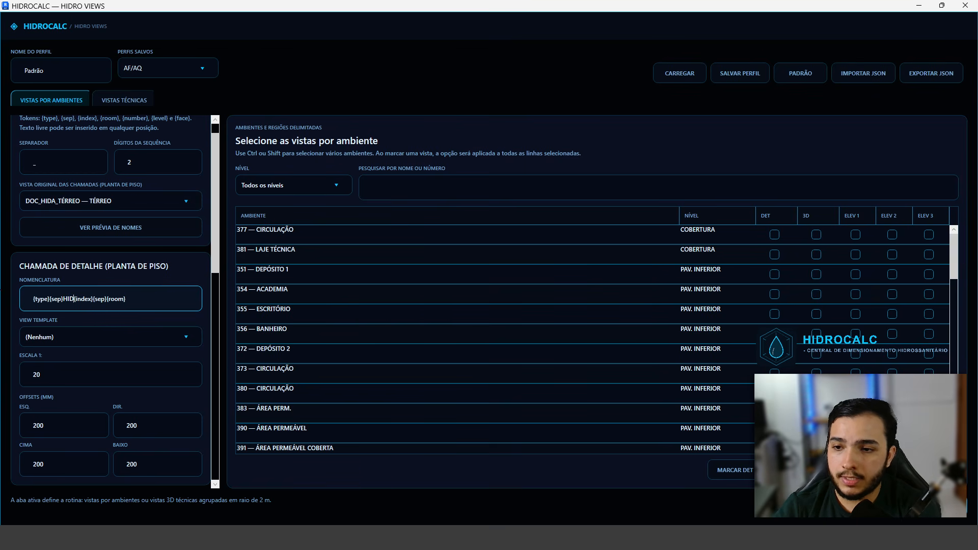
pyautogui.write('{sep}')
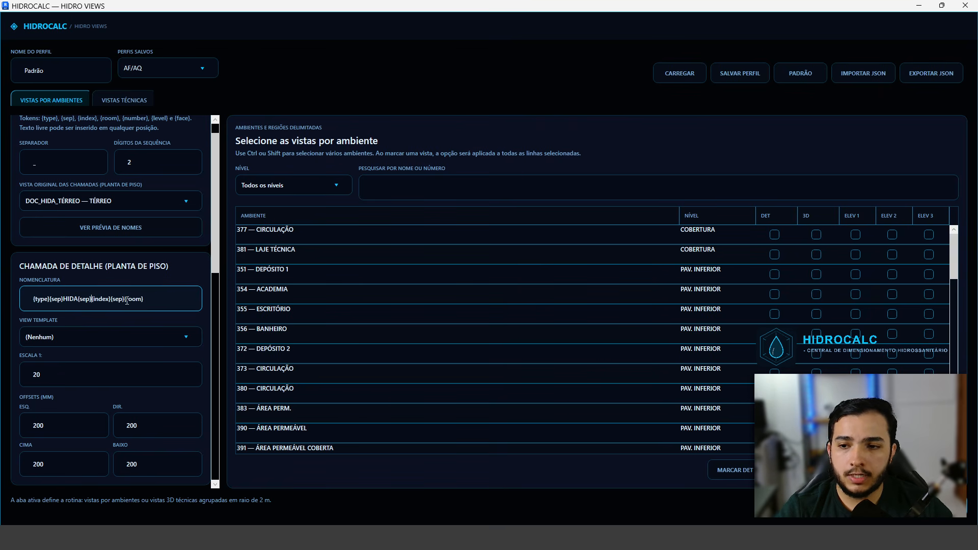
# Preview the generated view names, enlarging the preview to read all of them, and close it
pyautogui.click(109, 233)
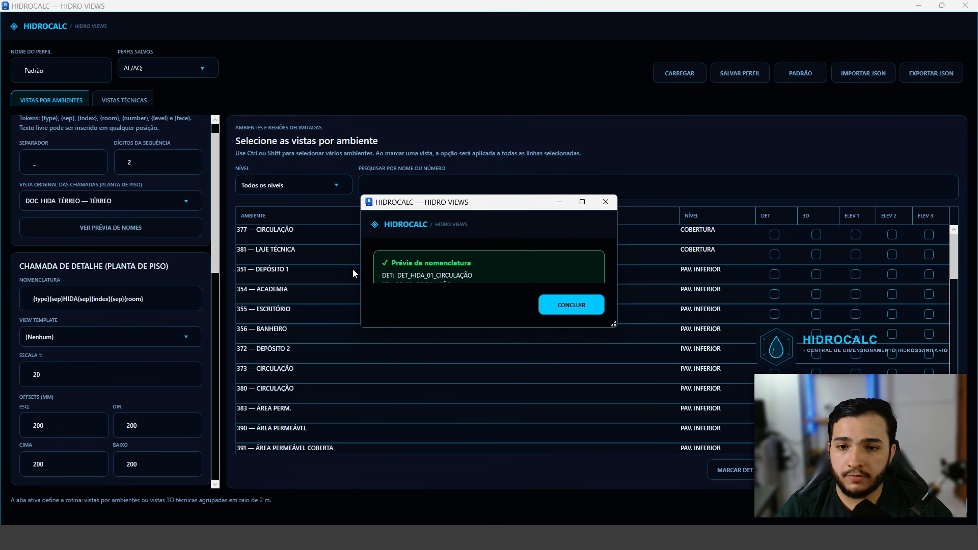
pyautogui.moveTo(369, 329); pyautogui.dragTo(367, 422)
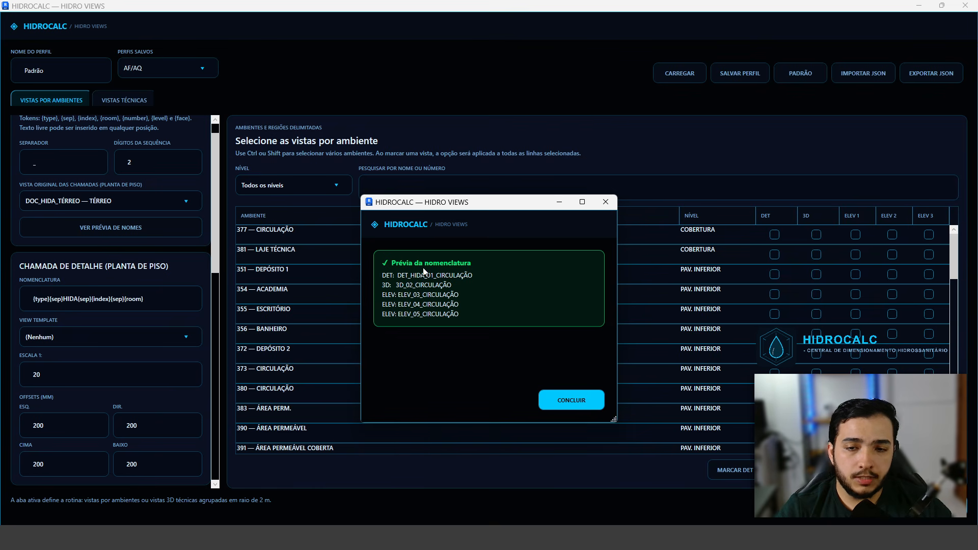
pyautogui.click(604, 202)
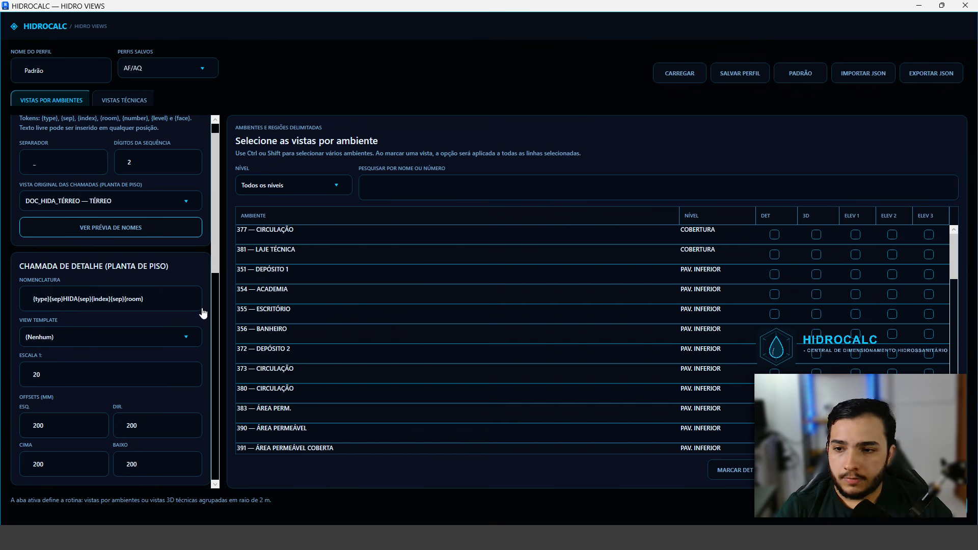
# Assign the DOC_AF/AQ_PLANTA BAIXA - HIDRÁULICA - DETALHE view template to the detail callout
pyautogui.click(76, 339)
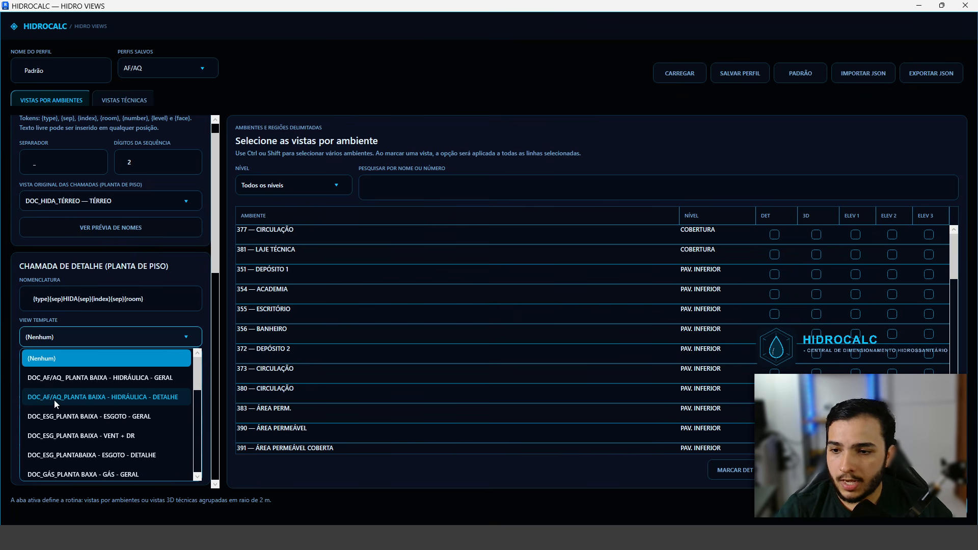
pyautogui.click(154, 398)
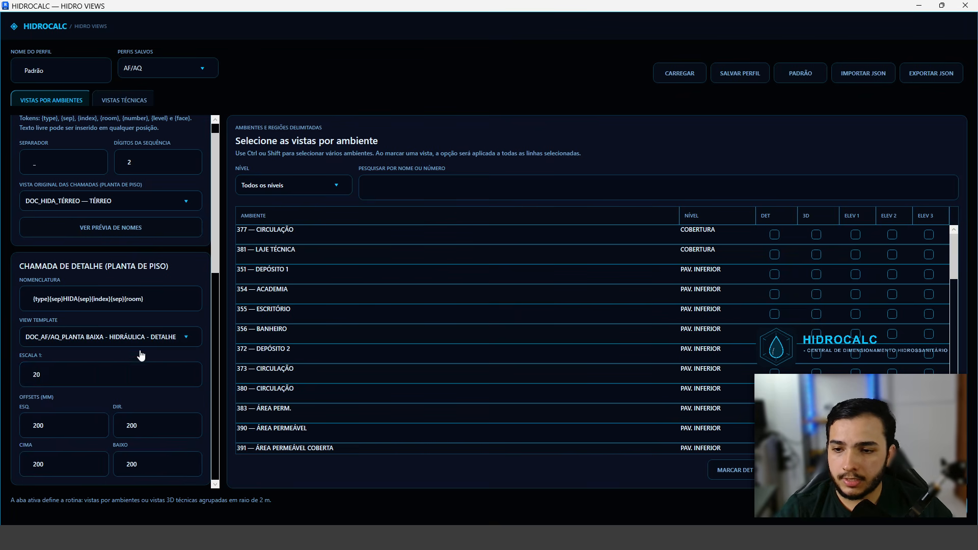
pyautogui.click(49, 375)
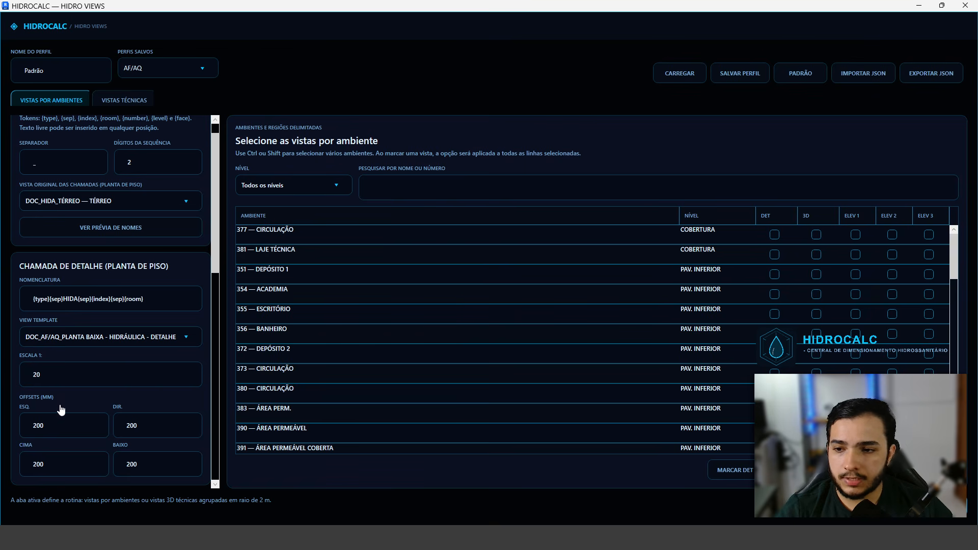
# Set the 3D view's upper (CIMA) and lower (BAIXO) offsets to 600 mm each
pyautogui.scroll(-1, 61, 407)
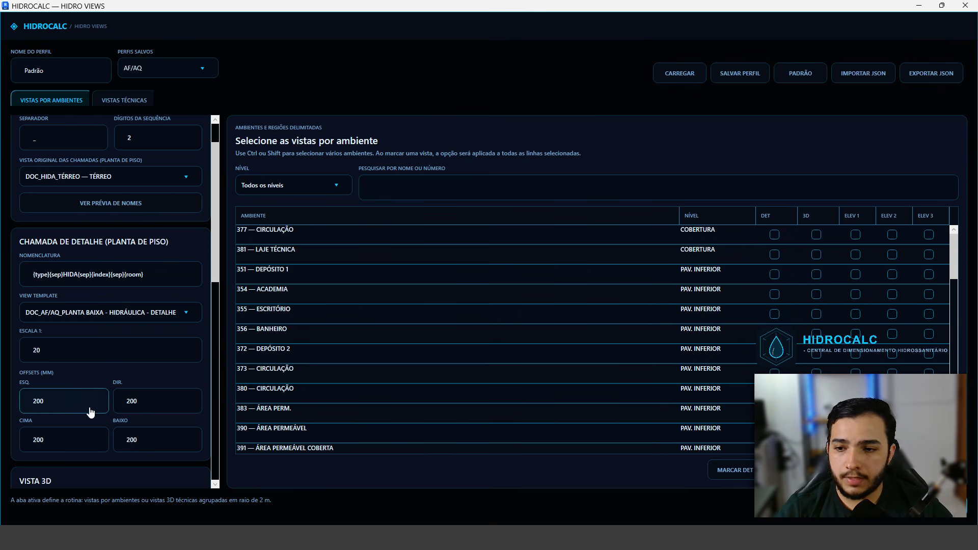
pyautogui.scroll(-5, 72, 377)
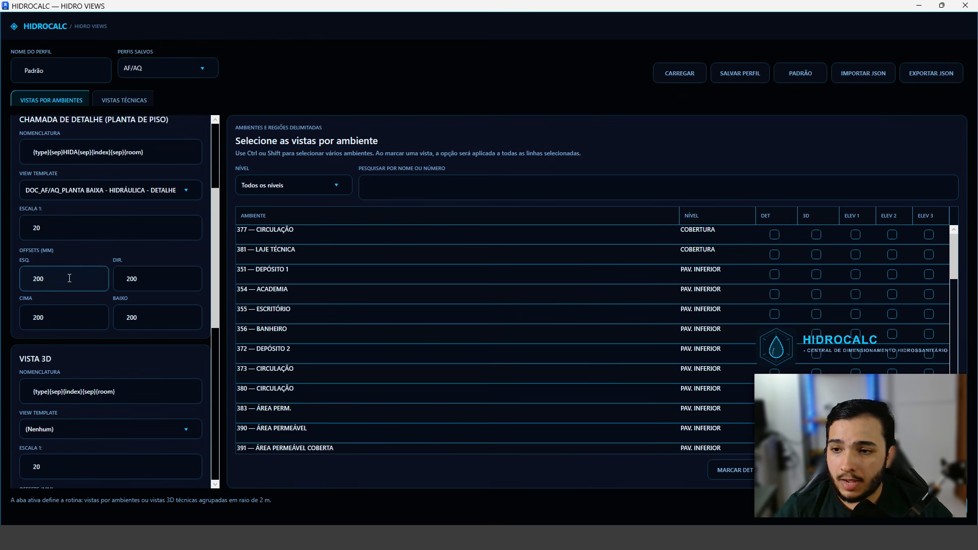
pyautogui.scroll(-7, 34, 375)
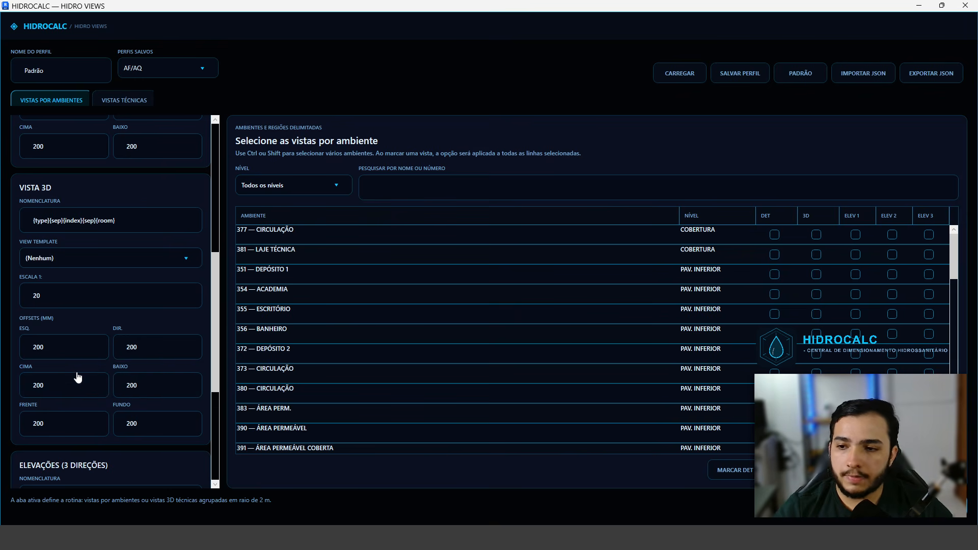
pyautogui.doubleClick(35, 386)
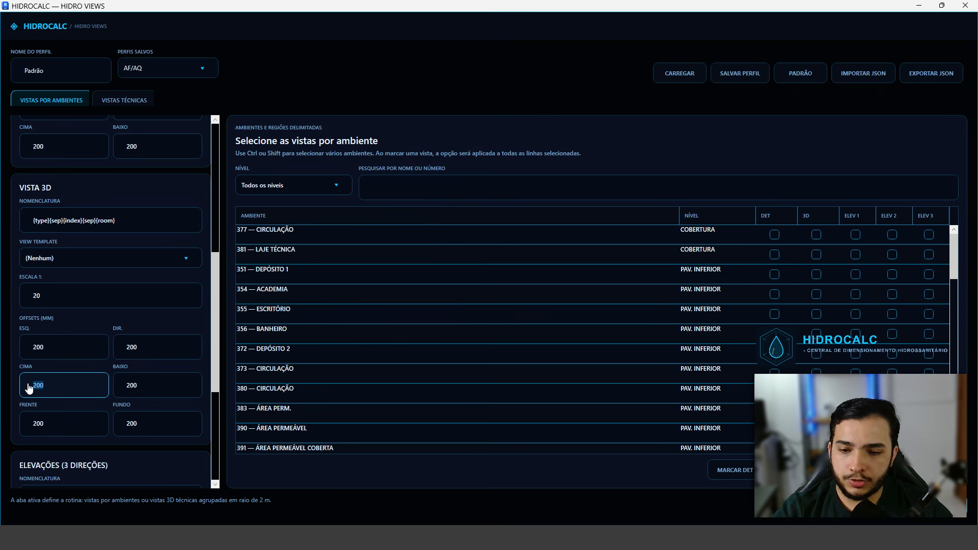
pyautogui.write('600')
pyautogui.doubleClick(156, 386)
pyautogui.write('600')
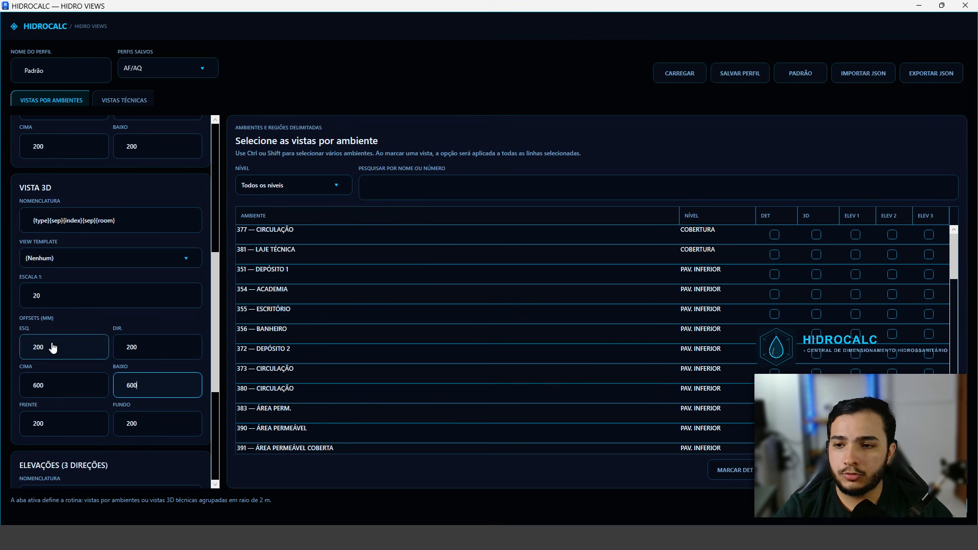
# Set the 3D view naming to {type}{sep}HIDA{sep}{index}{sep}{room} and assign the DOC_AF/AQ_ISOMÉTRICO view template to it
pyautogui.click(63, 222)
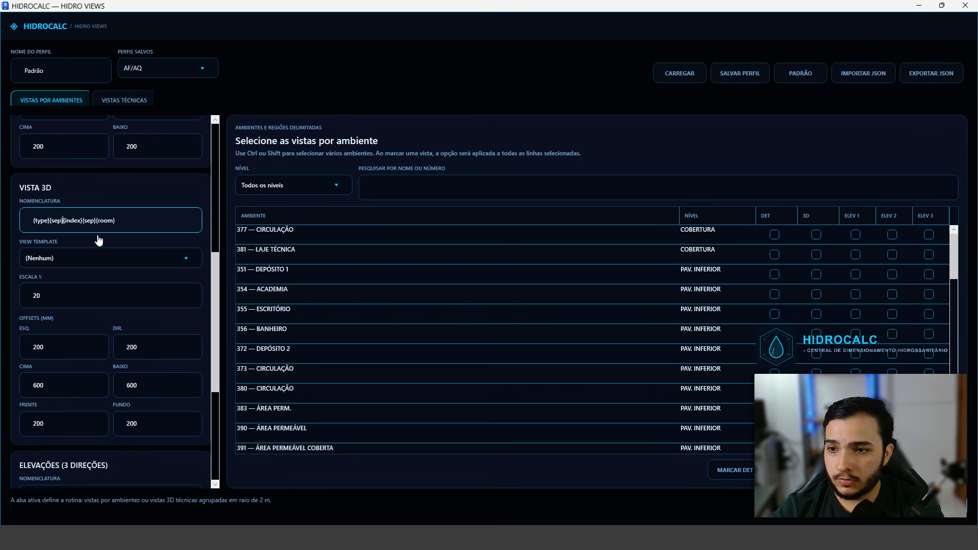
pyautogui.write('HODA')
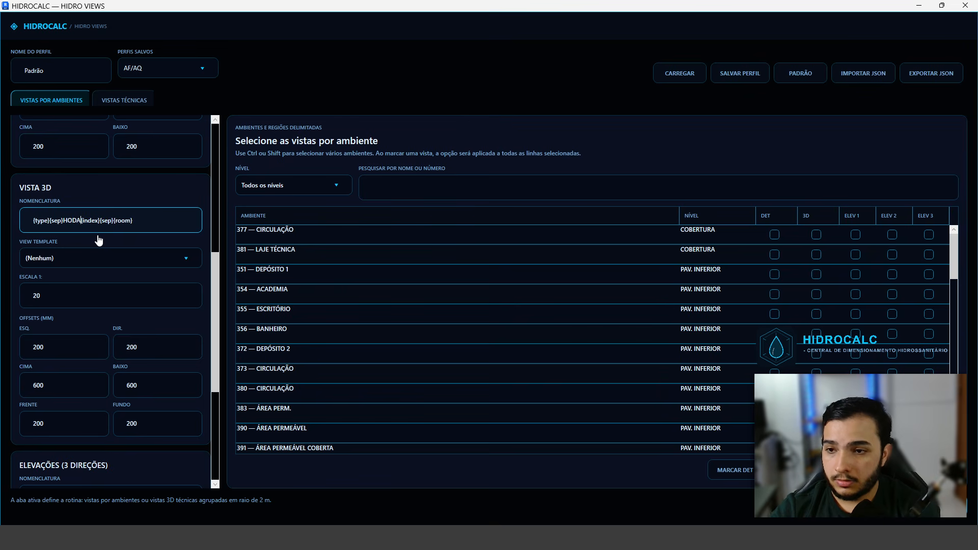
pyautogui.press('BackSpace')
pyautogui.press('BackSpace')
pyautogui.press('BackSpace')
pyautogui.write('IDA')
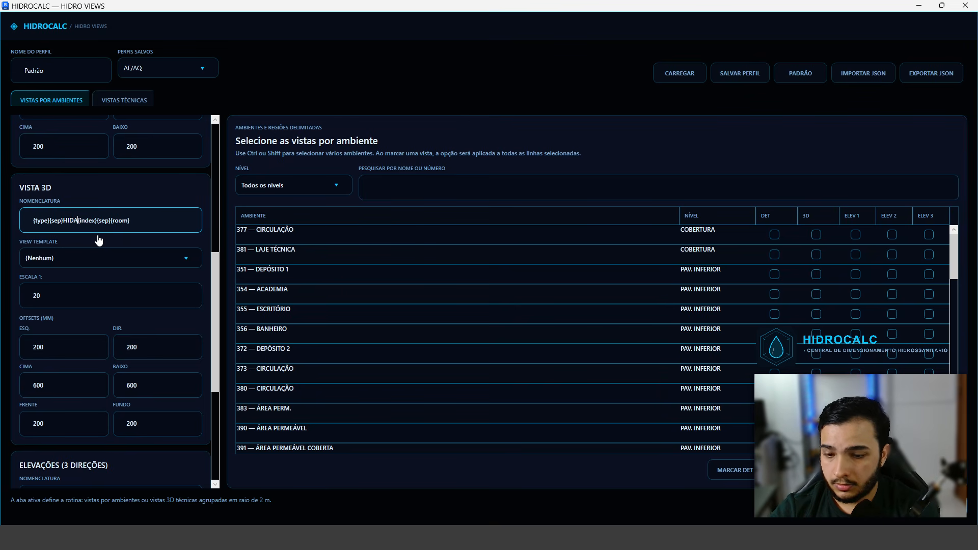
pyautogui.write('{sep')
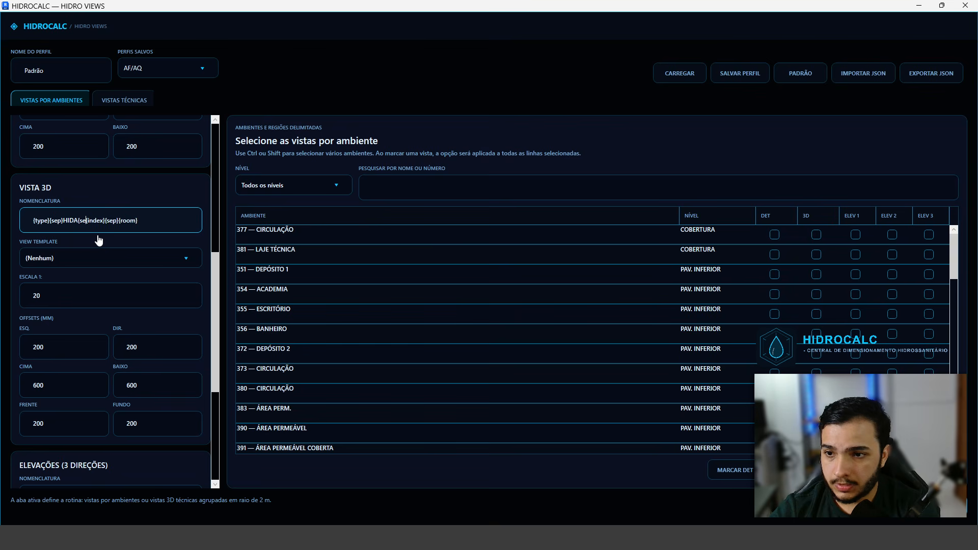
pyautogui.write('}')
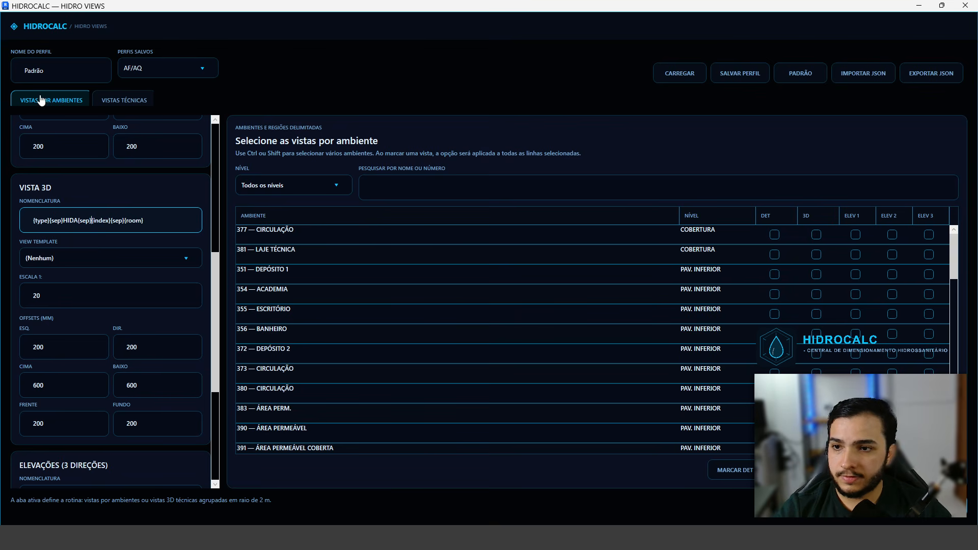
pyautogui.click(72, 258)
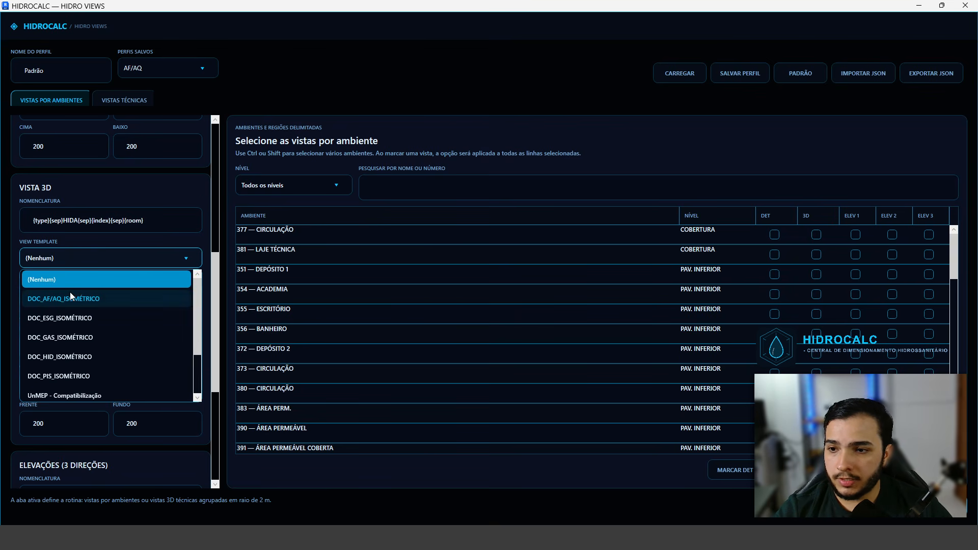
pyautogui.click(60, 298)
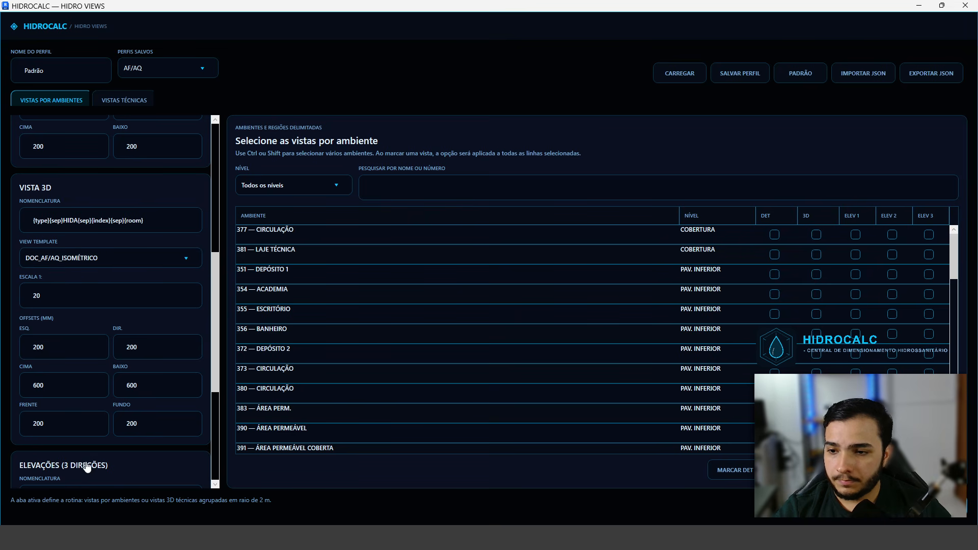
# Assign the DOC_AF/AQ_ELEVAÇÃO INTERNA - HIDRÁULICA template to the elevations and set their naming to {type}{sep}HIDA{sep}{index}{sep}{room}
pyautogui.scroll(-6, 87, 468)
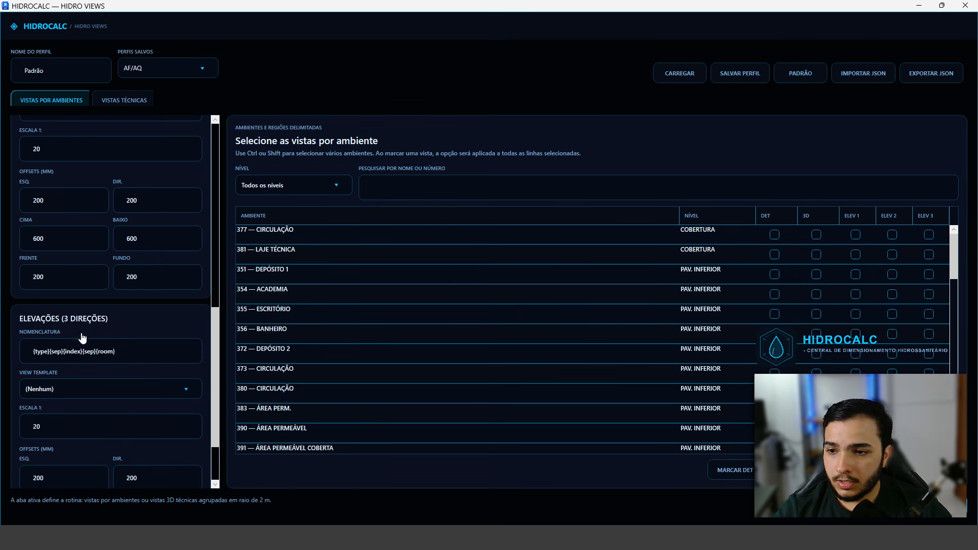
pyautogui.scroll(-4, 142, 314)
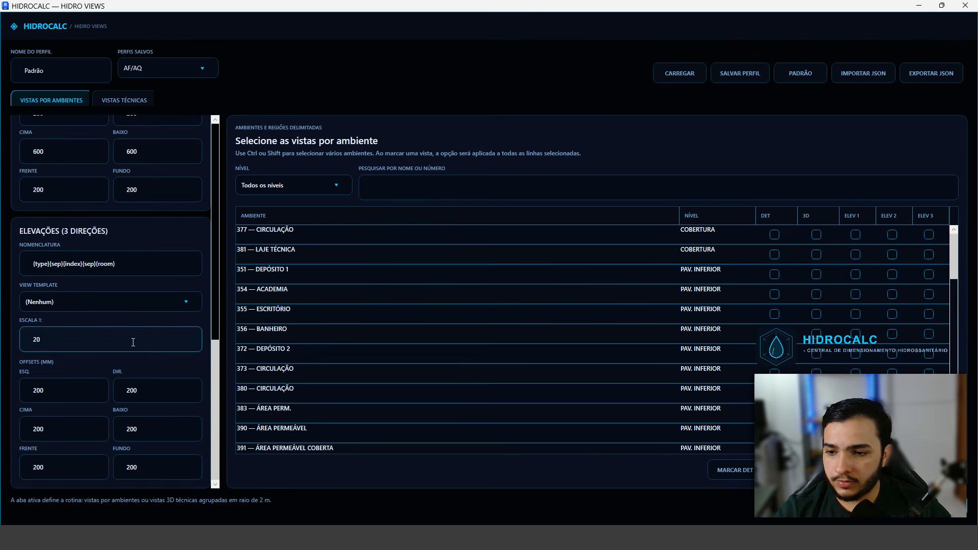
pyautogui.scroll(3, 133, 341)
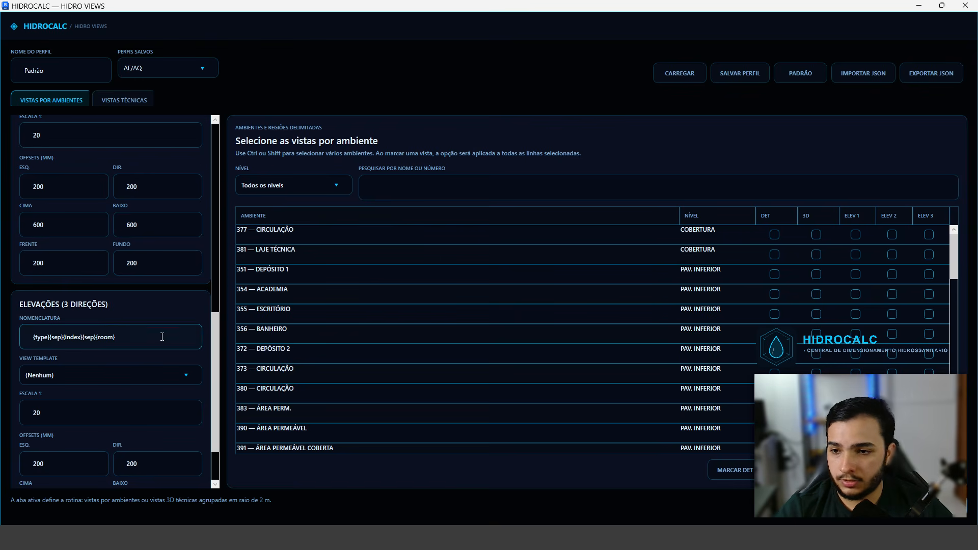
pyautogui.scroll(-1, 163, 316)
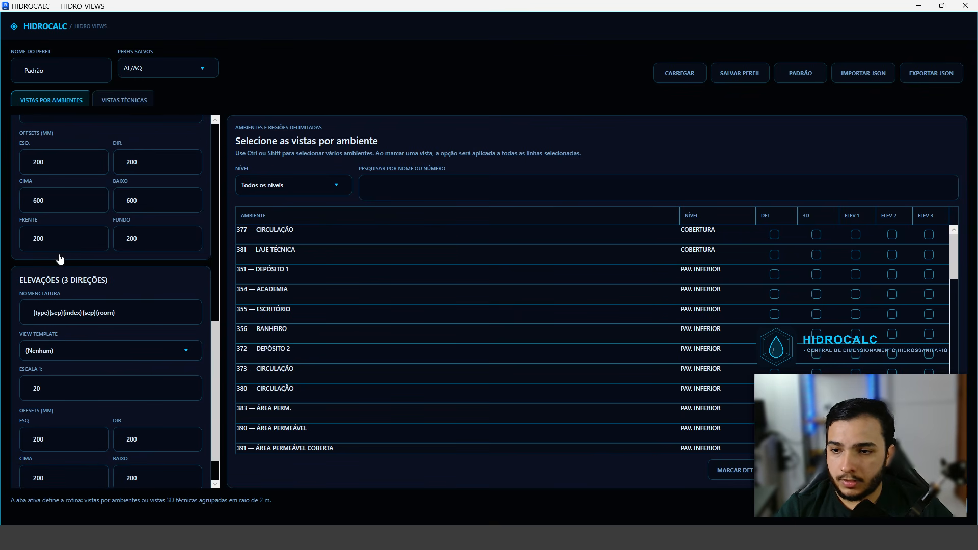
pyautogui.click(62, 354)
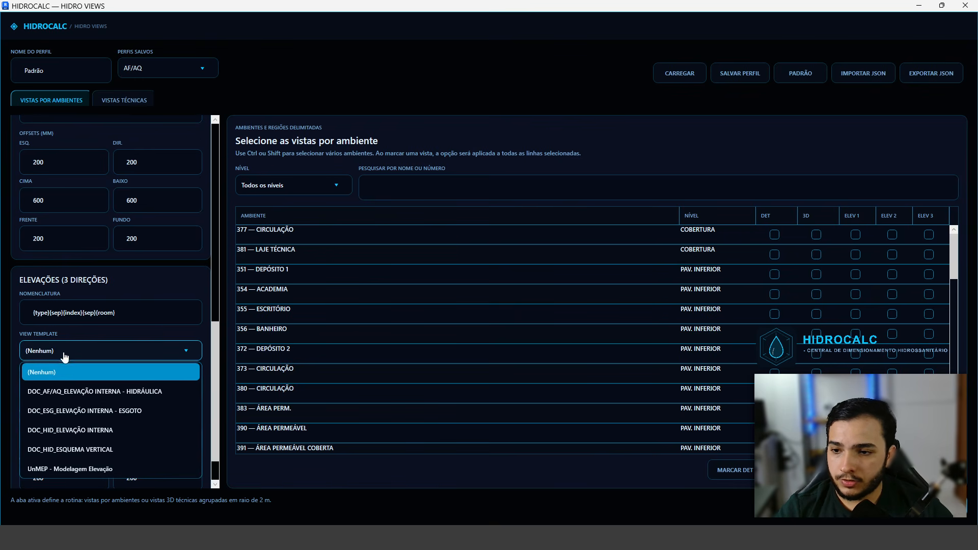
pyautogui.click(93, 393)
pyautogui.click(64, 314)
pyautogui.write('HIDA')
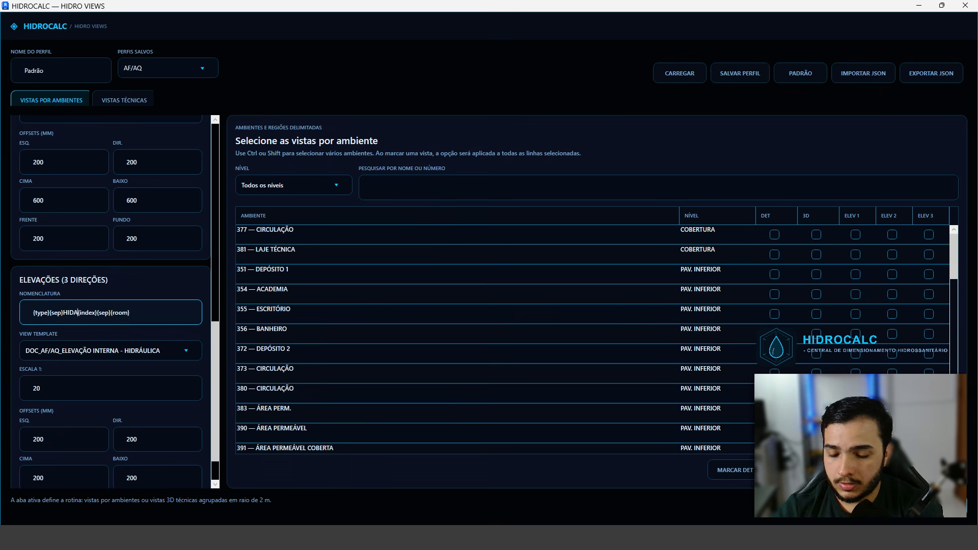
pyautogui.write('{sep}')
# Set the elevations' scale to 1:25 and their upper (CIMA) and lower (BAIXO) offsets to 600 mm each
pyautogui.click(57, 393)
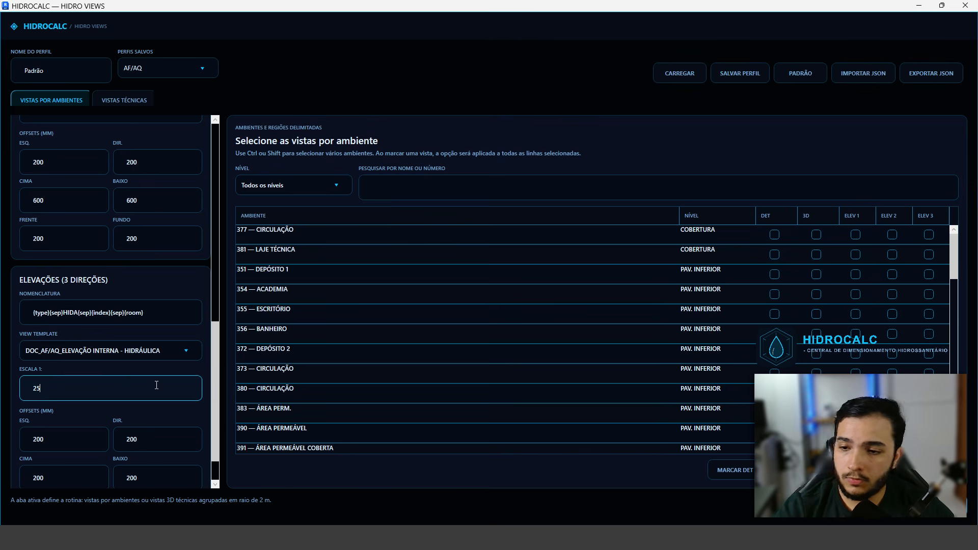
pyautogui.write('25')
pyautogui.scroll(-2, 150, 388)
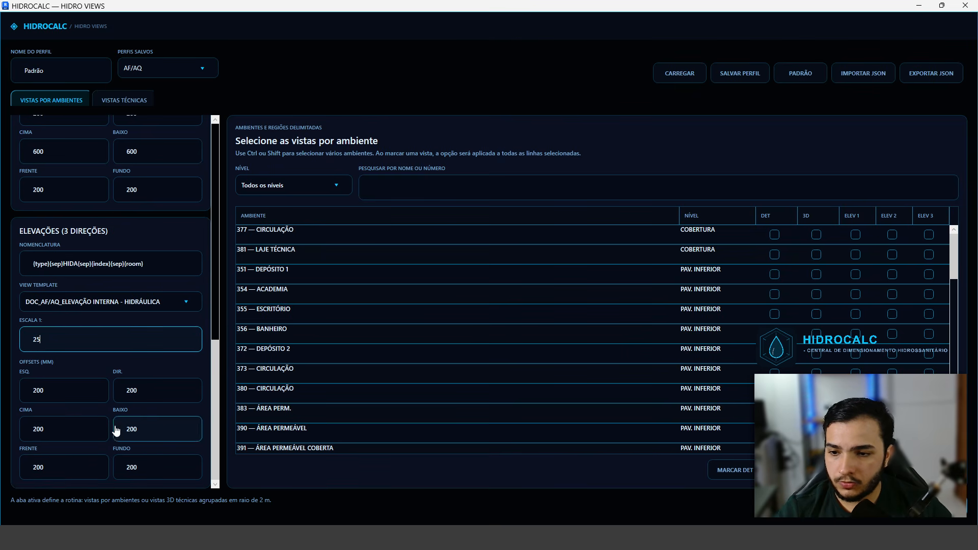
pyautogui.click(26, 436)
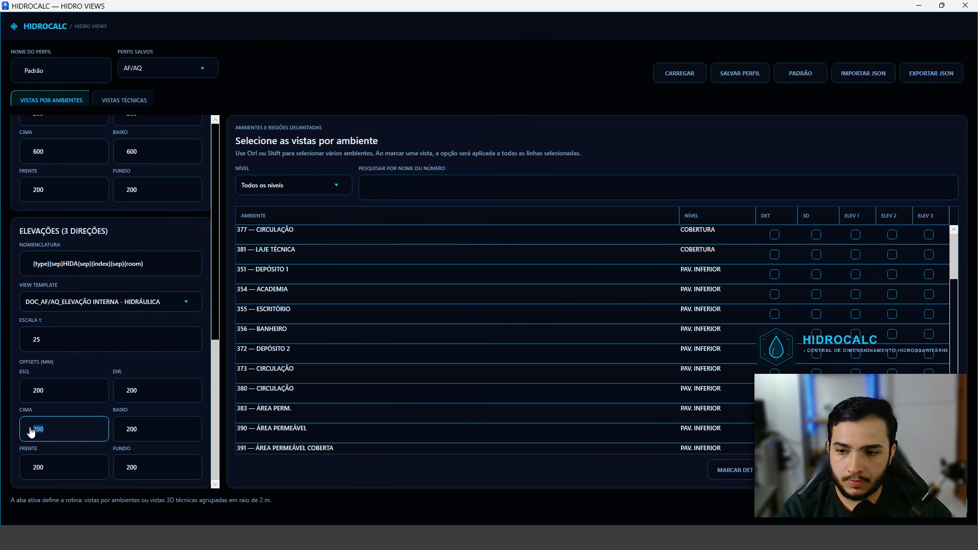
pyautogui.write('600')
pyautogui.click(146, 441)
pyautogui.write('600')
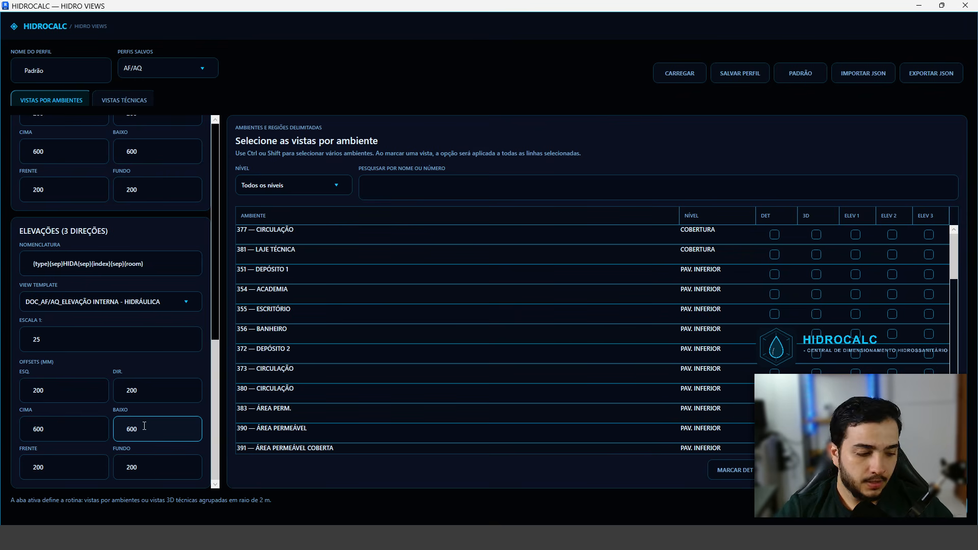
pyautogui.scroll(2, 143, 305)
pyautogui.click(150, 204)
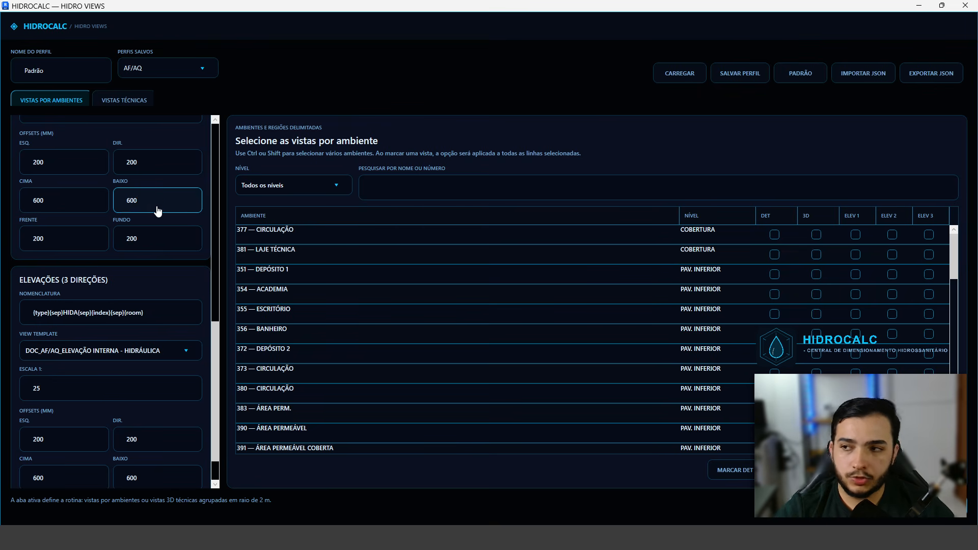
pyautogui.scroll(-1, 150, 333)
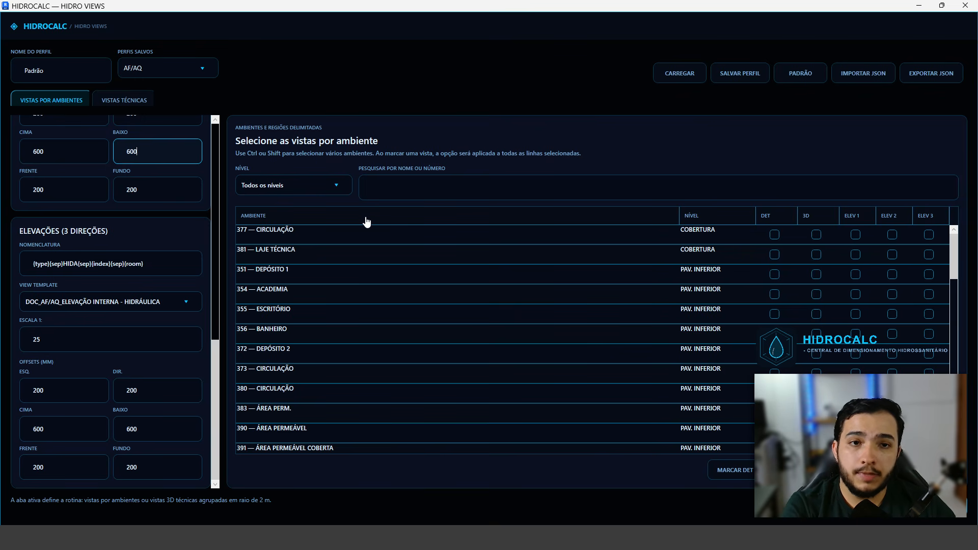
# Filter the rooms to the TÉRREO level and mark the detail, 3D and all three elevation views for 328 — BN. SOC
pyautogui.click(319, 193)
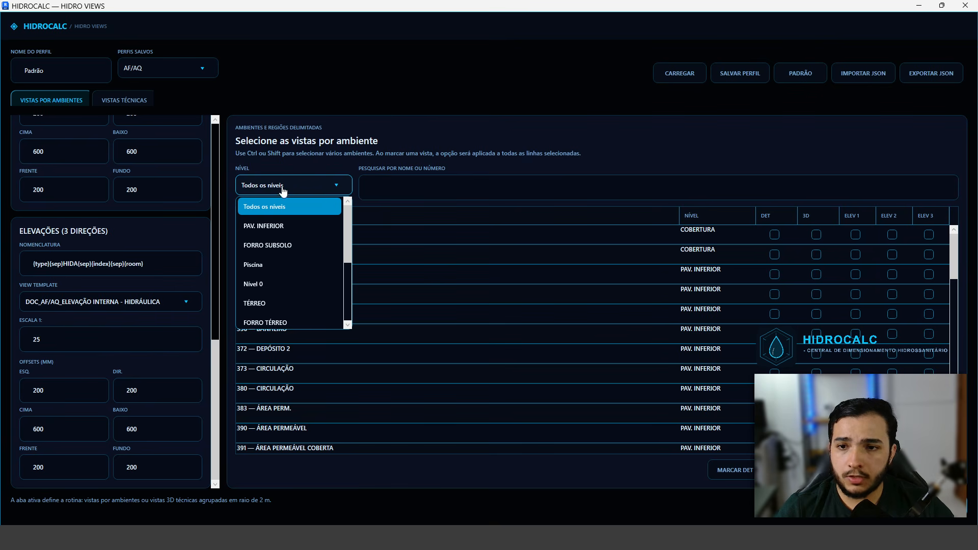
pyautogui.click(258, 304)
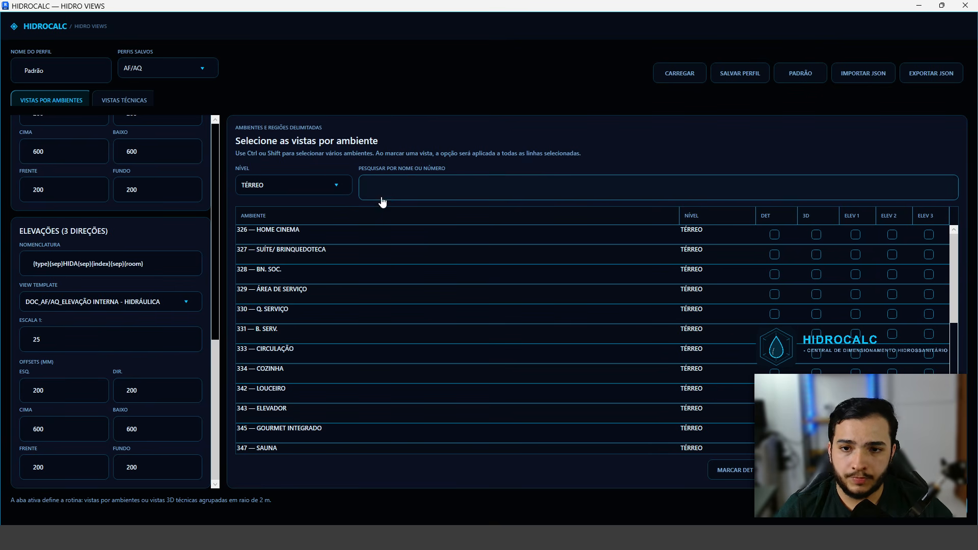
pyautogui.click(363, 197)
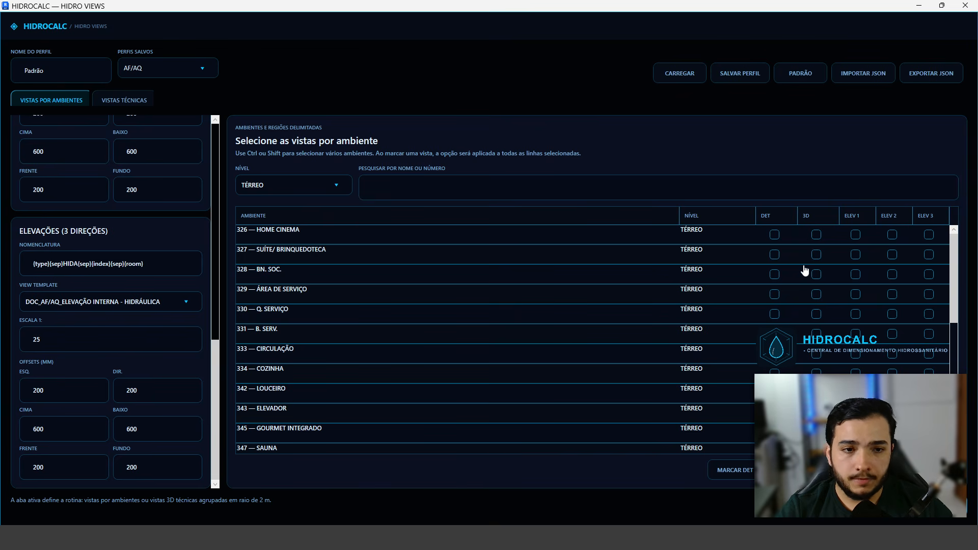
pyautogui.click(776, 276)
pyautogui.click(816, 274)
pyautogui.click(855, 275)
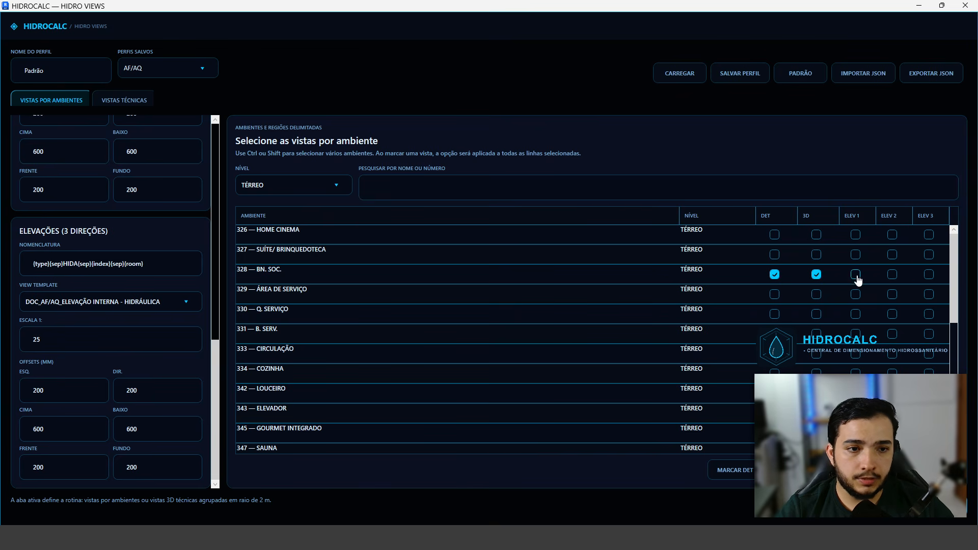
pyautogui.click(892, 275)
pyautogui.click(929, 275)
# Search the rooms for "ban" and mark the detail, 3D and all three elevation views for 375 — BANHEIRO
pyautogui.click(418, 190)
pyautogui.write('ban')
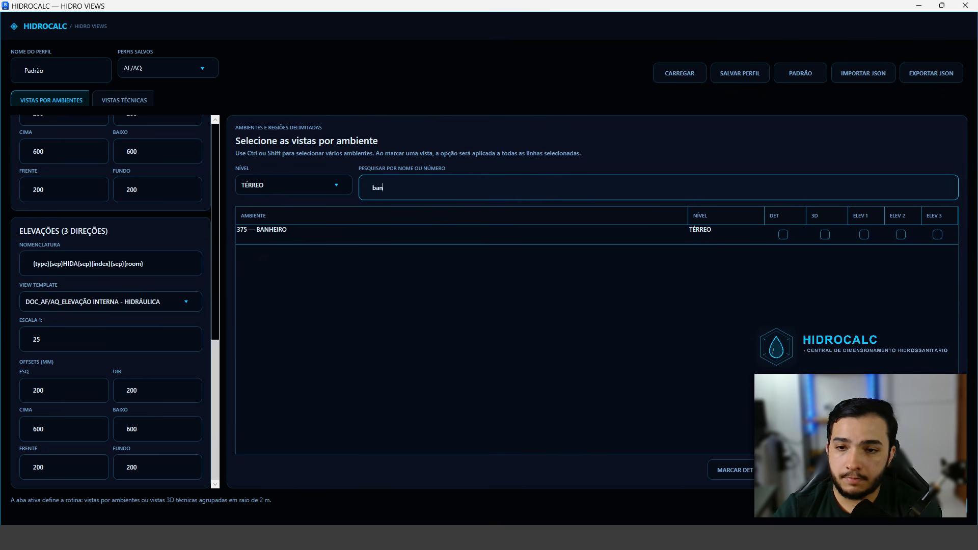
pyautogui.click(752, 475)
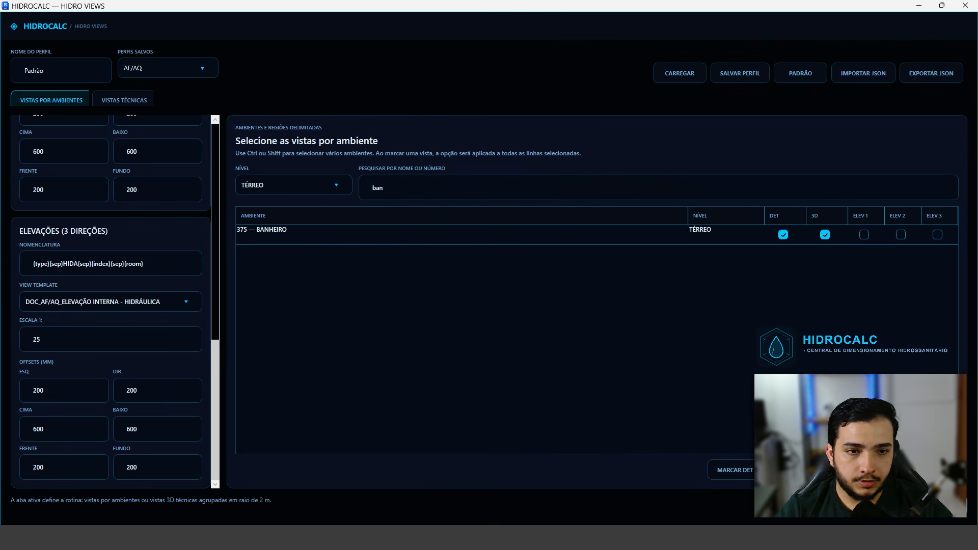
# Search the rooms for "b." and mark the detail, 3D and all three elevation views for 331 — B. SERV
pyautogui.click(392, 187)
pyautogui.moveTo(392, 186); pyautogui.dragTo(316, 198)
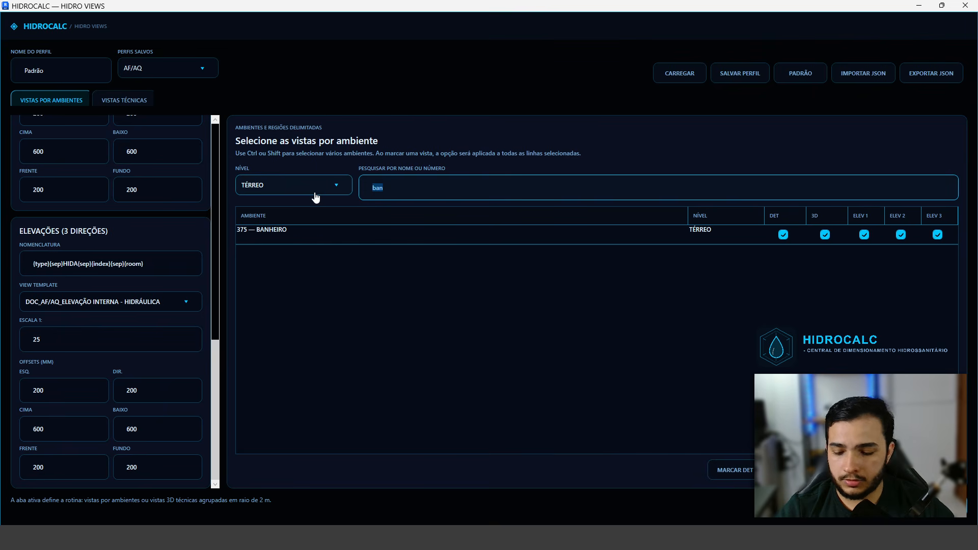
pyautogui.write('b.')
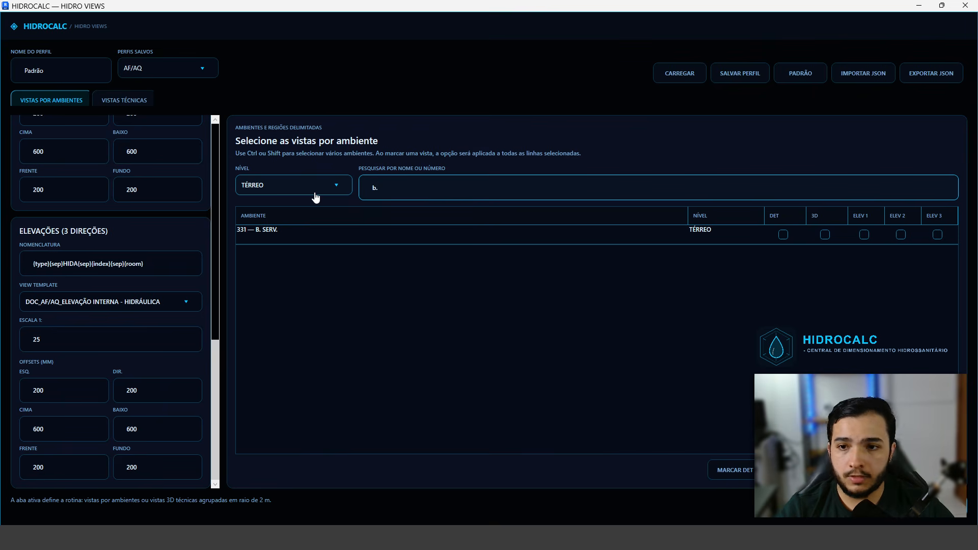
pyautogui.click(742, 471)
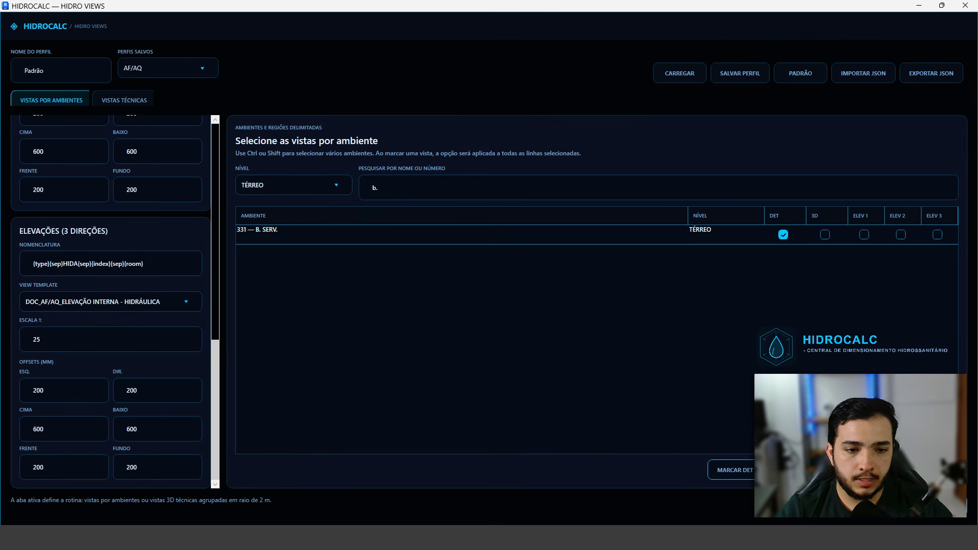
# Search the rooms for "serv" and mark the detail, 3D and all three elevation views for 329 — ÁREA DE SERVIÇO
pyautogui.doubleClick(376, 189)
pyautogui.write('serv')
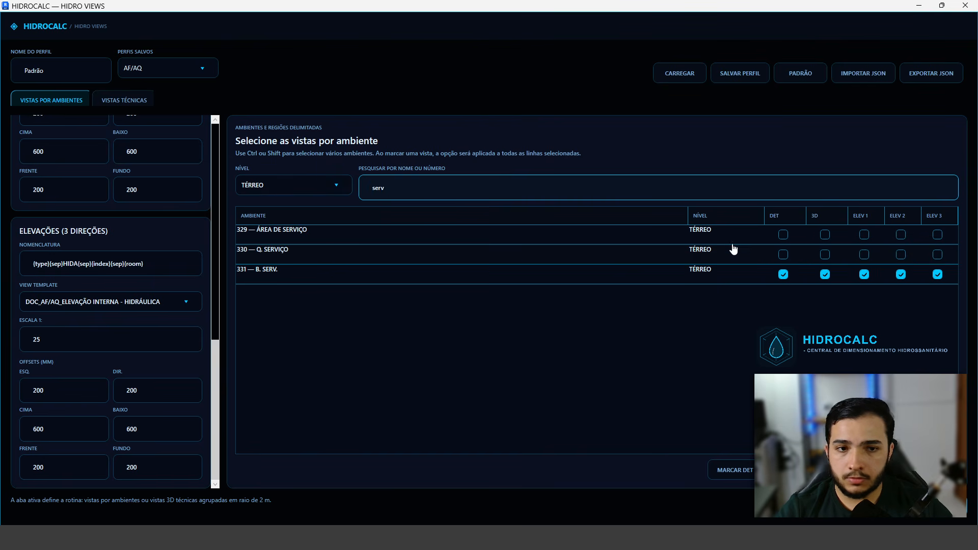
pyautogui.click(779, 237)
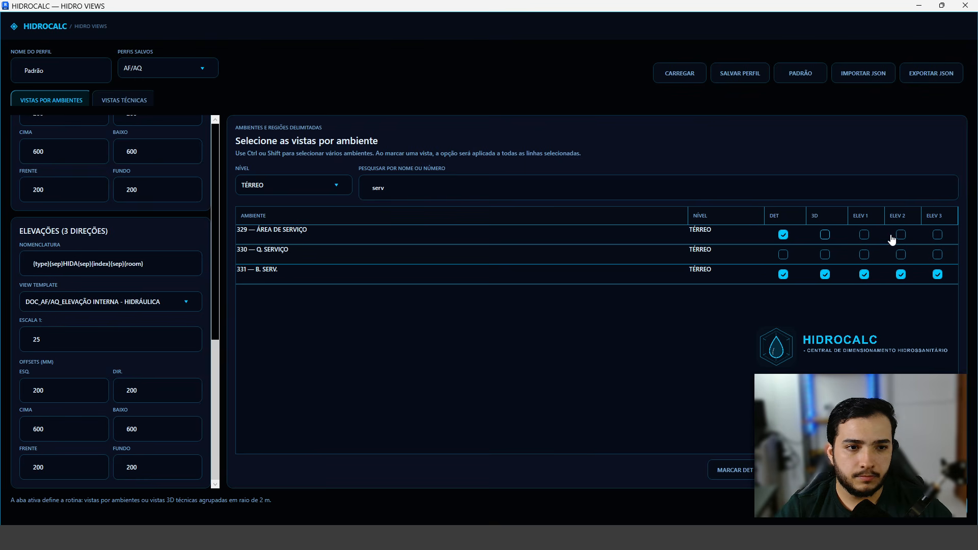
pyautogui.click(938, 235)
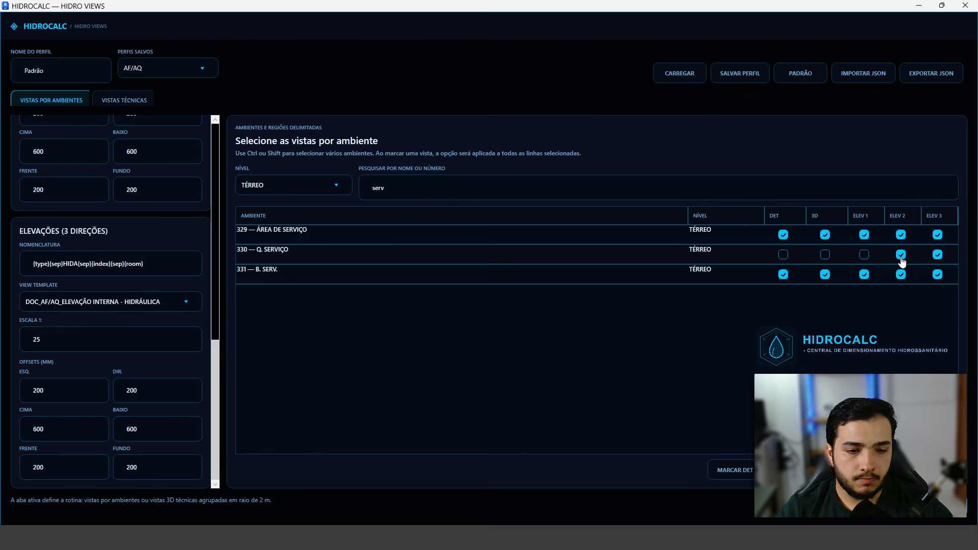
# Clear the room search and review the full TÉRREO room list for any remaining wet rooms
pyautogui.moveTo(411, 184); pyautogui.dragTo(353, 191)
pyautogui.press('BackSpace')
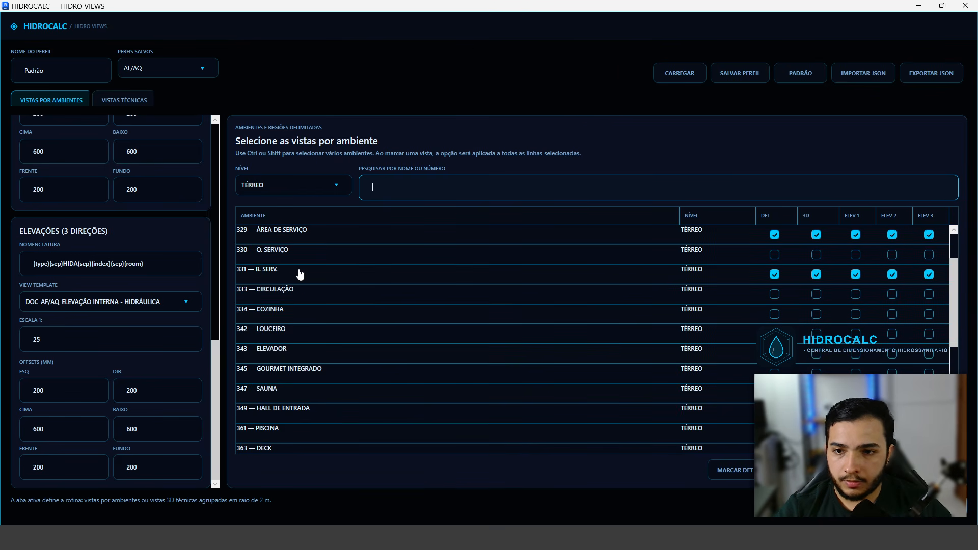
pyautogui.scroll(-1, 290, 330)
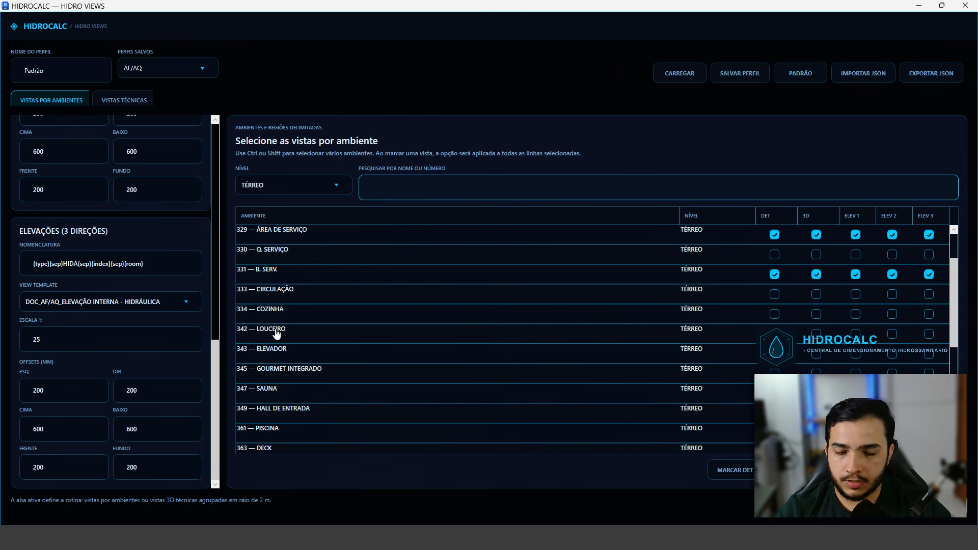
pyautogui.scroll(-1, 273, 321)
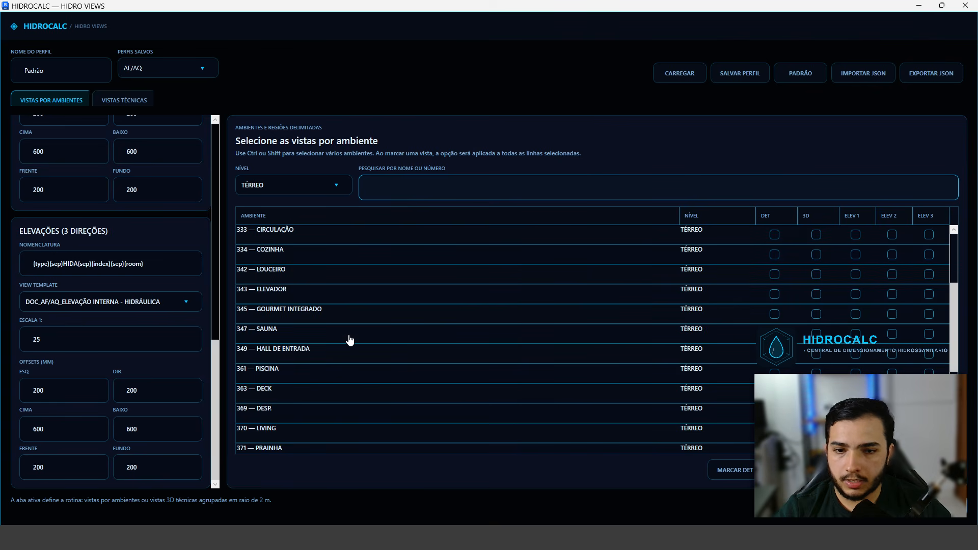
pyautogui.scroll(-3, 293, 415)
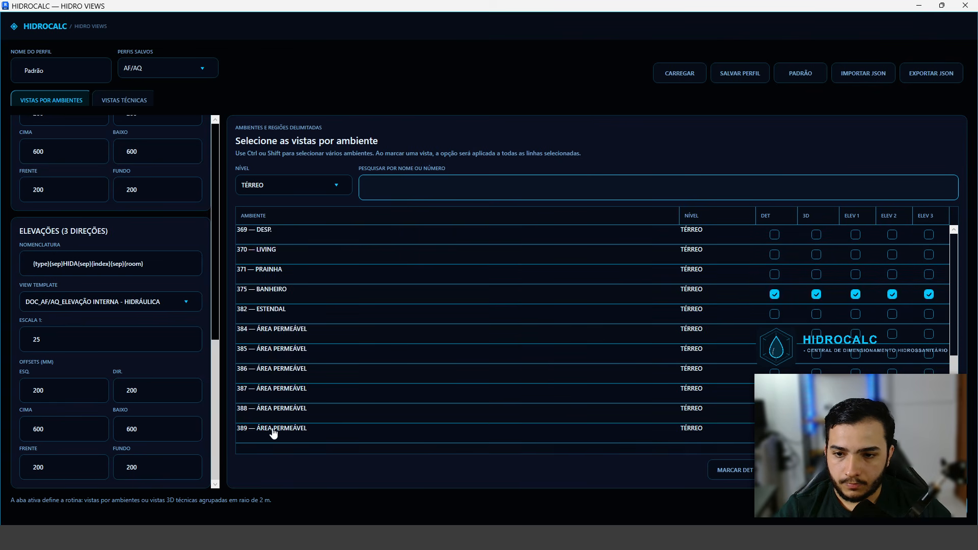
pyautogui.scroll(1, 282, 427)
pyautogui.scroll(3, 283, 336)
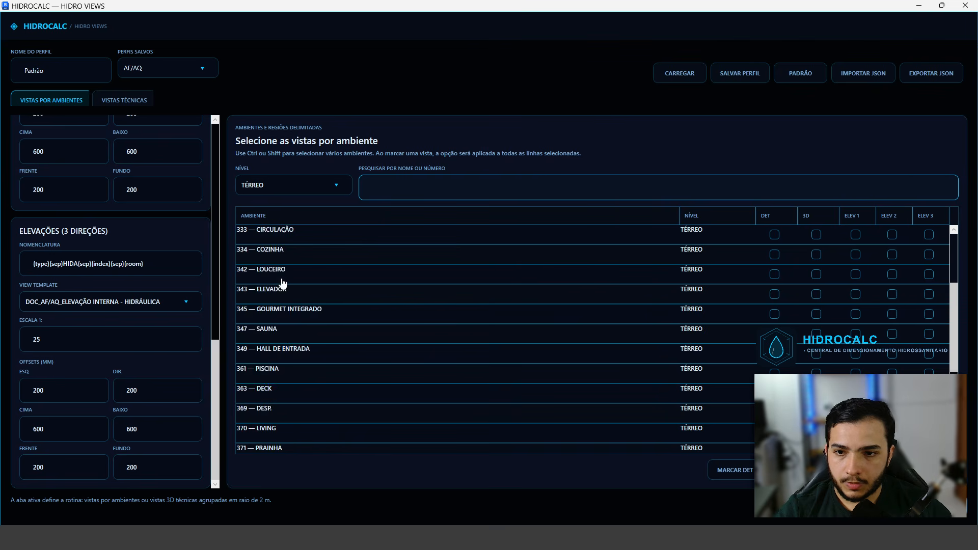
pyautogui.scroll(1, 294, 328)
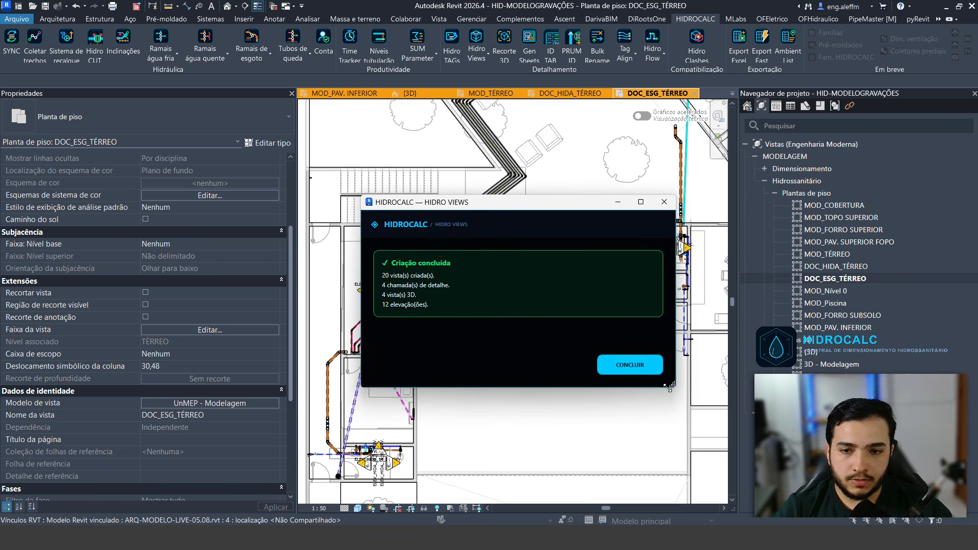
# Close the creation summary and delete the two side-facing elevation markers of B. SERV. in the DOC_ESG_TÉRREO plan
pyautogui.moveTo(669, 382); pyautogui.dragTo(677, 396)
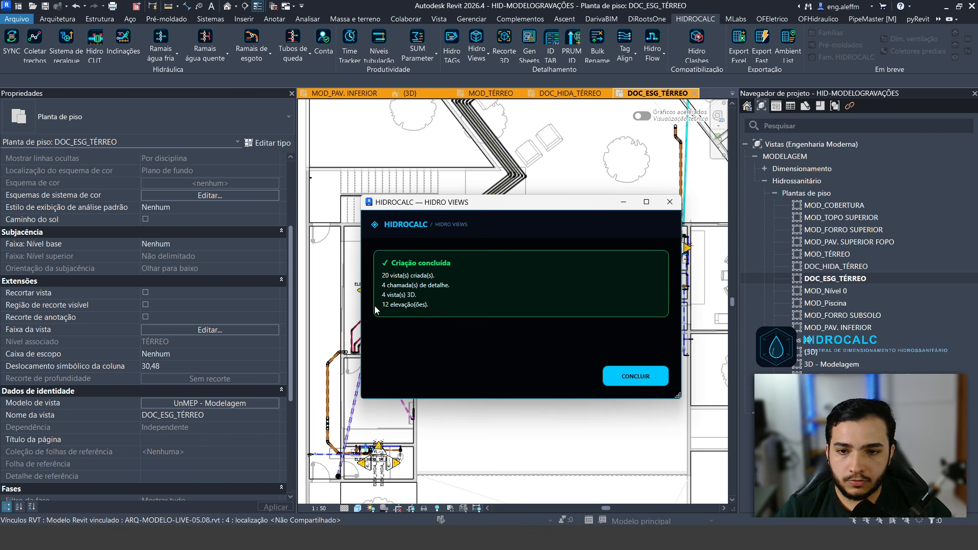
pyautogui.click(635, 376)
pyautogui.scroll(4, 363, 474)
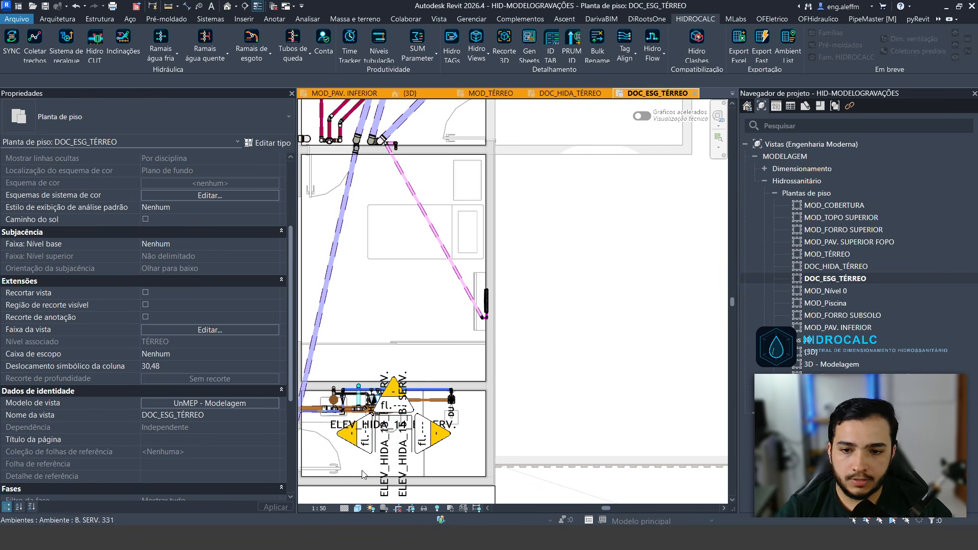
pyautogui.click(352, 436)
pyautogui.keyDown('ctrl'); pyautogui.click(438, 435); pyautogui.keyUp('ctrl')
pyautogui.press('Delete')
pyautogui.press('Return')
# Select the ELEV_HIDA_14_B. SERV. marker and examine its crop extents in plan
pyautogui.scroll(1, 398, 418)
pyautogui.scroll(2, 396, 417)
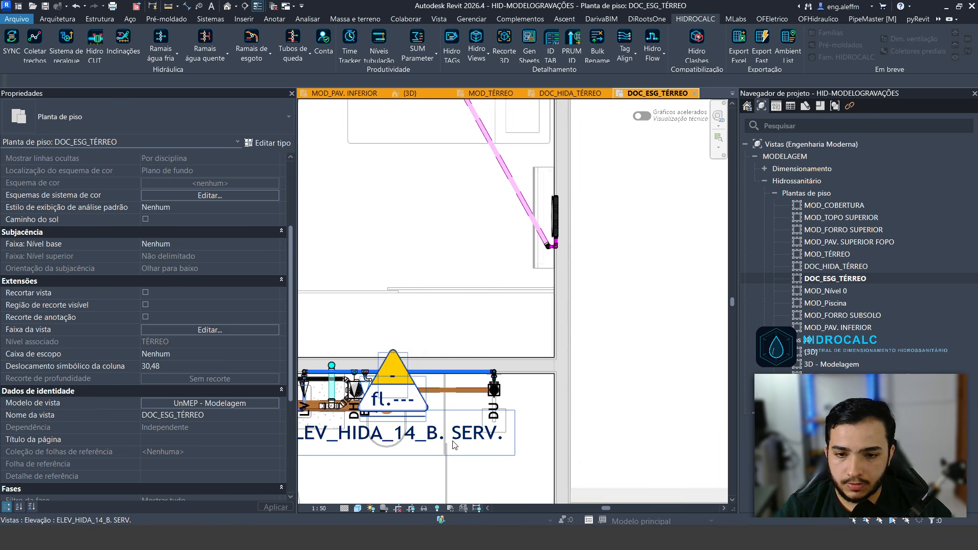
pyautogui.moveTo(453, 445); pyautogui.dragTo(488, 384, button='middle')
pyautogui.click(491, 382)
pyautogui.scroll(-6, 509, 481)
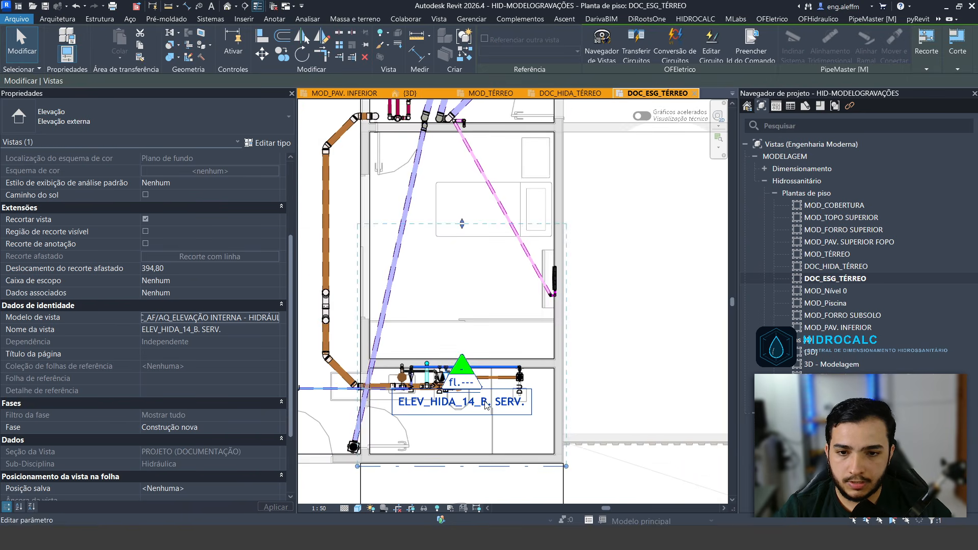
# Delete the ELEV_HIDA_03_BN. SOC. and ELEV_HIDA_04_BN. SOC. elevations and accept the deletion of their views
pyautogui.scroll(2, 523, 247)
pyautogui.click(491, 258)
pyautogui.click(497, 245)
pyautogui.scroll(1, 529, 207)
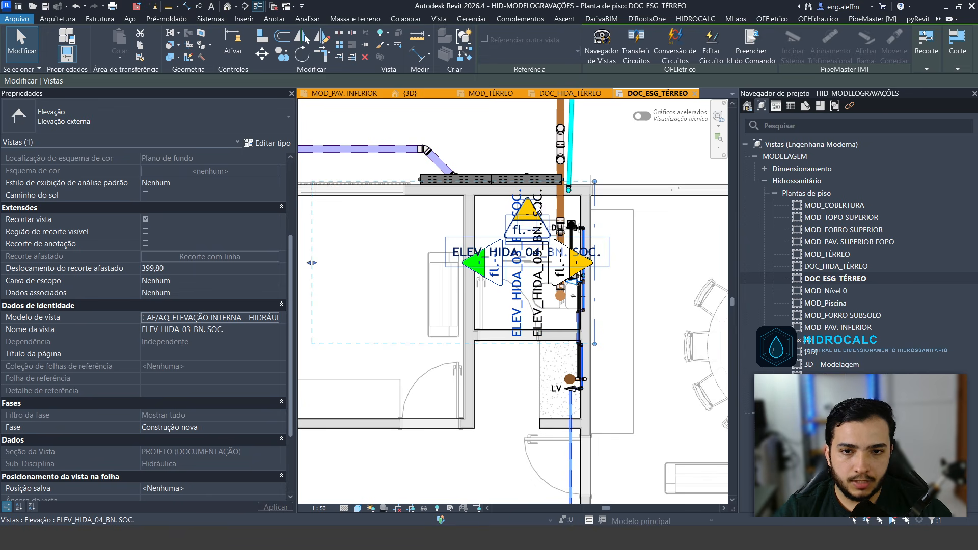
pyautogui.keyDown('ctrl'); pyautogui.click(525, 208); pyautogui.keyUp('ctrl')
pyautogui.press('Delete')
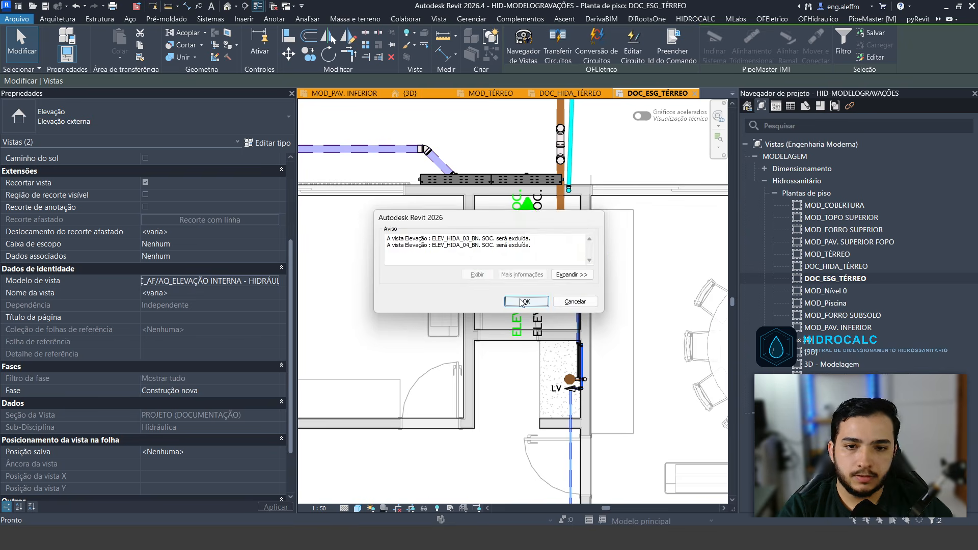
pyautogui.click(524, 300)
# Examine the BANHEIRO elevation markers and their placement against the surrounding rooms in the ground-floor plan
pyautogui.moveTo(577, 298); pyautogui.dragTo(396, 310, button='middle')
pyautogui.scroll(-3, 442, 302)
pyautogui.moveTo(576, 241); pyautogui.dragTo(537, 372, button='middle')
pyautogui.moveTo(420, 111); pyautogui.dragTo(482, 214, button='middle')
pyautogui.scroll(3, 482, 213)
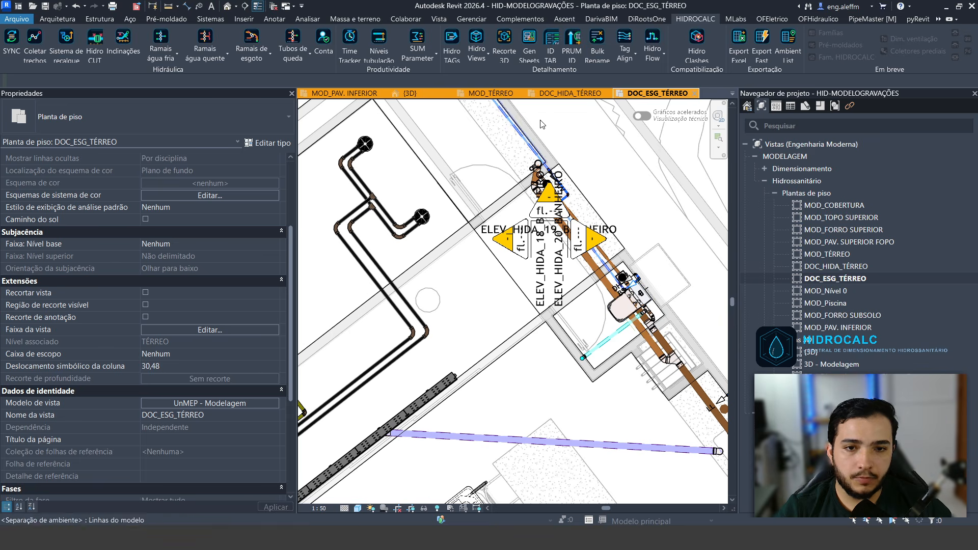
pyautogui.scroll(-3, 485, 255)
pyautogui.moveTo(452, 296); pyautogui.dragTo(517, 167, button='middle')
pyautogui.scroll(-2, 535, 154)
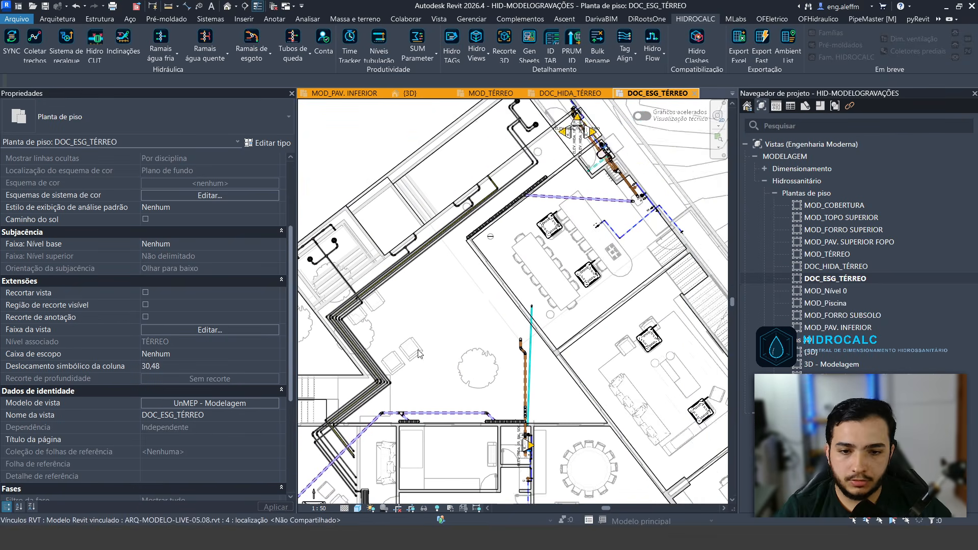
pyautogui.moveTo(515, 334); pyautogui.dragTo(560, 283, button='middle')
# Open the DOC_HIDA_TÉRREO plan and inspect the DET_HIDA_11_B. SERV. detail callout
pyautogui.doubleClick(832, 266)
pyautogui.scroll(6, 503, 309)
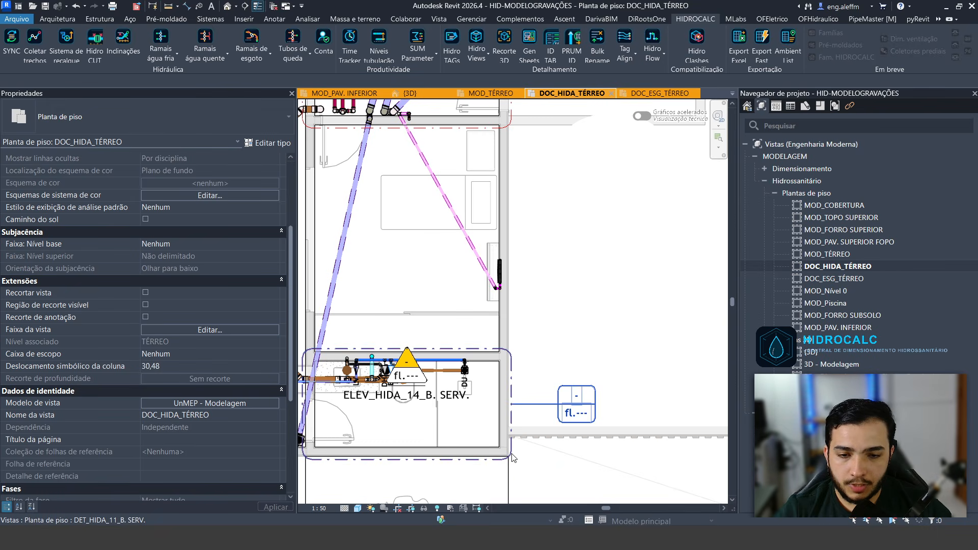
pyautogui.click(512, 456)
pyautogui.scroll(2, 569, 389)
pyautogui.moveTo(570, 389); pyautogui.dragTo(508, 373, button='middle')
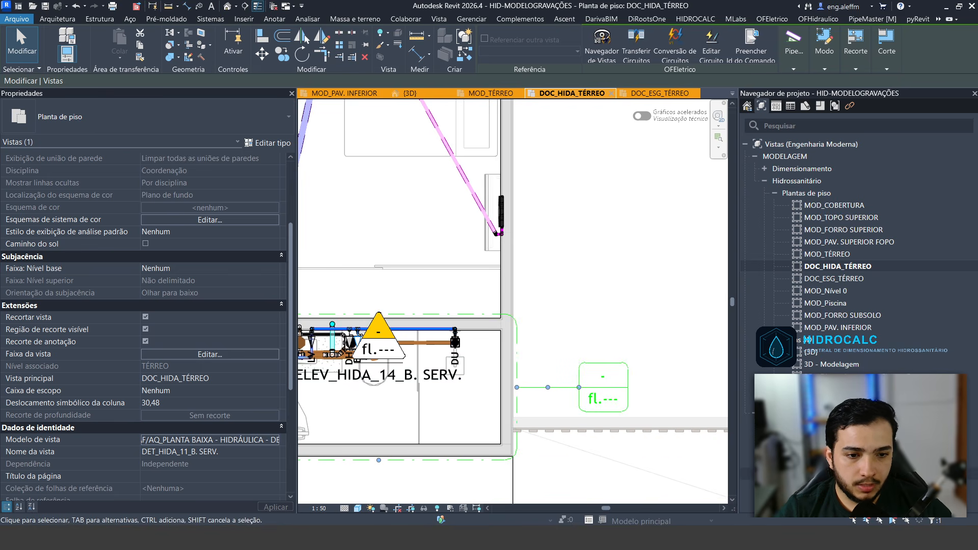
pyautogui.press('Escape')
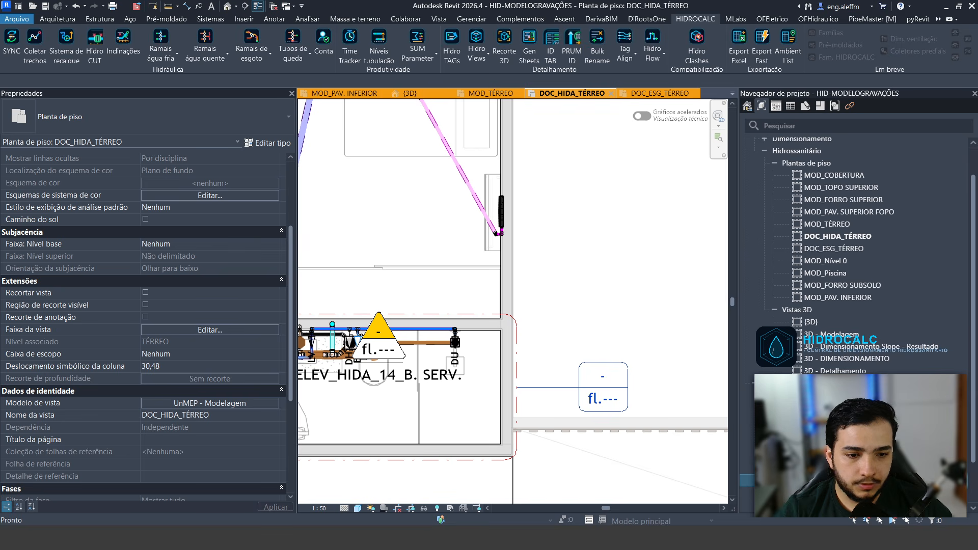
# Review the generated DET_HIDA_11_B. SERV. detail's properties and open the 3D_HIDA_17_BANHEIRO view
pyautogui.scroll(-2, 856, 255)
pyautogui.click(836, 445)
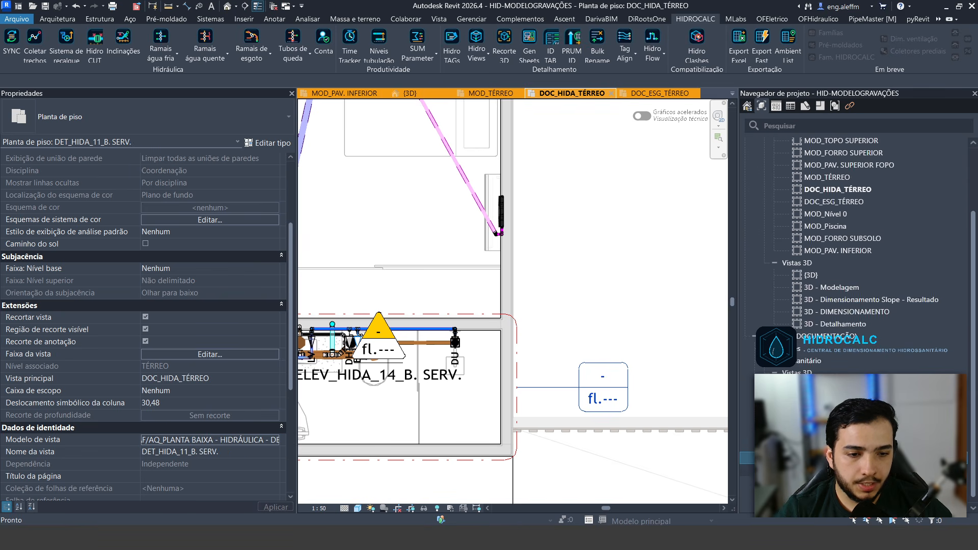
pyautogui.doubleClick(815, 494)
pyautogui.scroll(-2, 825, 474)
pyautogui.doubleClick(825, 458)
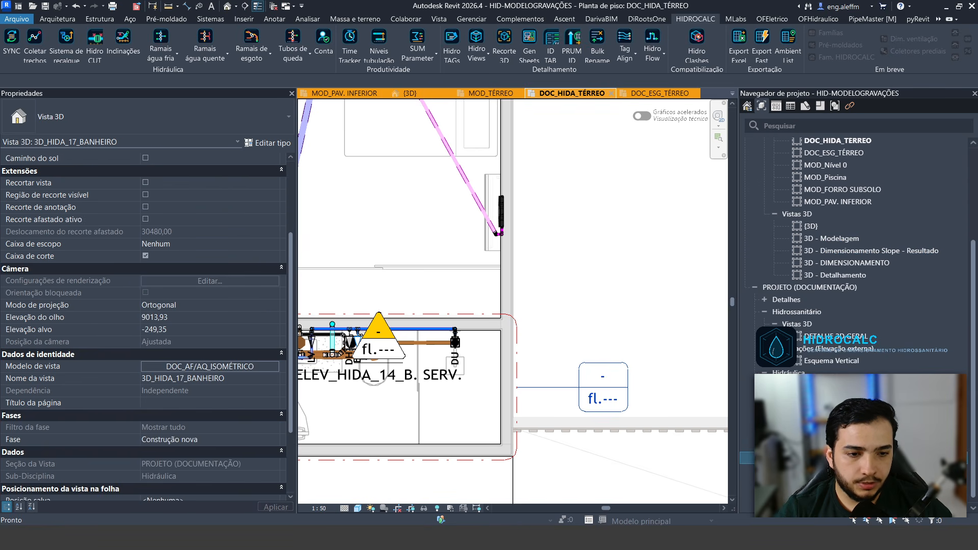
# Rotate 3D_HIDA_17_BANHEIRO to the angle between front and top, then save its orientation and lock the view
pyautogui.keyDown('shift'); pyautogui.moveTo(475, 380); pyautogui.dragTo(634, 361, button='middle'); pyautogui.keyUp('shift')
pyautogui.click(686, 144)
pyautogui.moveTo(489, 433); pyautogui.dragTo(554, 297, button='middle')
pyautogui.click(437, 509)
pyautogui.click(499, 470)
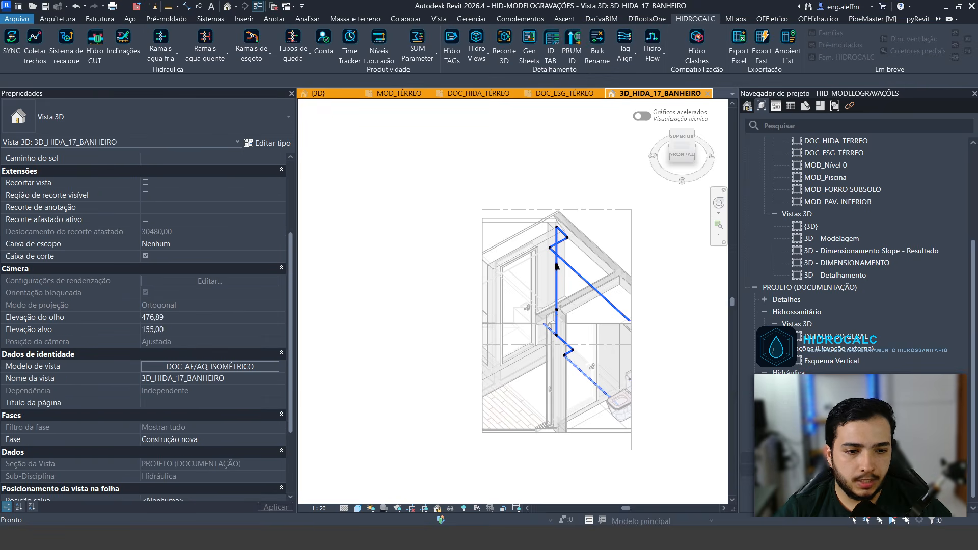
# Open the 3D_HIDA_07_ÁREA DE SERVIÇO view, then save its orientation and lock it
pyautogui.scroll(1, 394, 234)
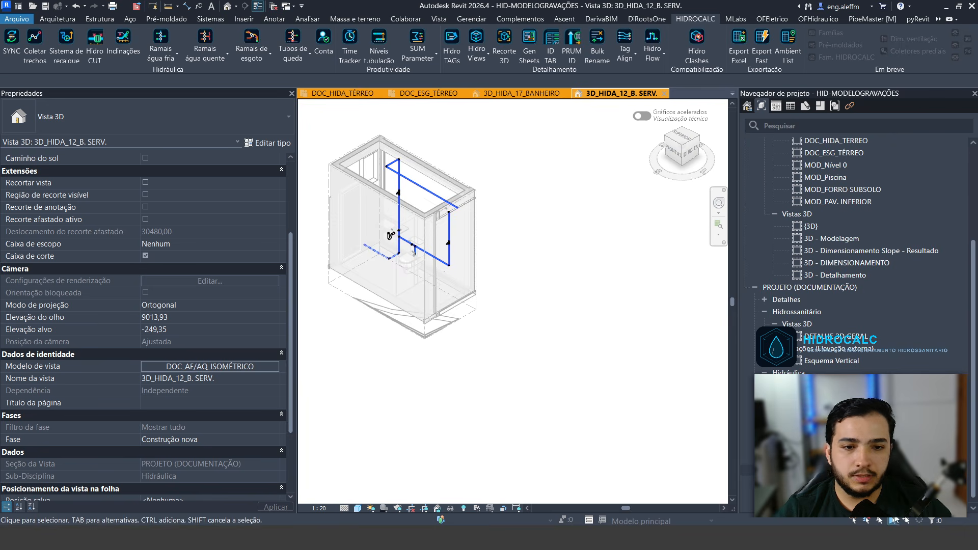
pyautogui.doubleClick(835, 481)
pyautogui.moveTo(420, 269); pyautogui.dragTo(427, 309, button='middle')
pyautogui.scroll(3, 410, 252)
pyautogui.keyDown('shift'); pyautogui.moveTo(448, 375); pyautogui.dragTo(489, 387, button='middle'); pyautogui.keyUp('shift')
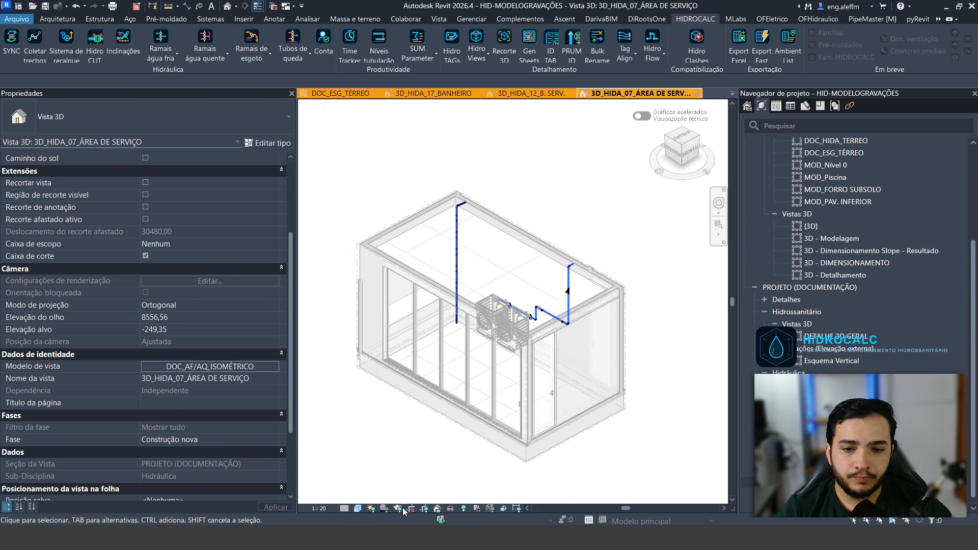
pyautogui.click(441, 512)
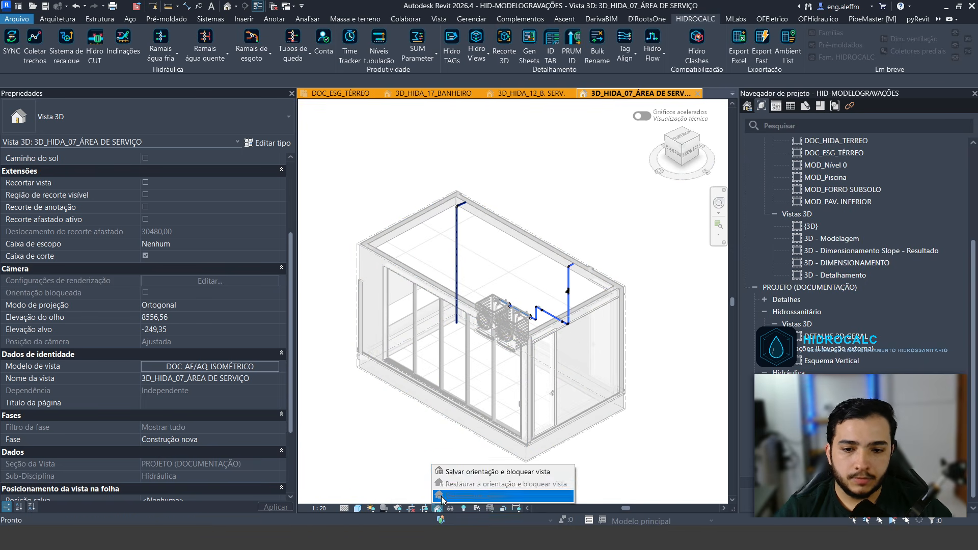
pyautogui.click(461, 471)
pyautogui.click(555, 314)
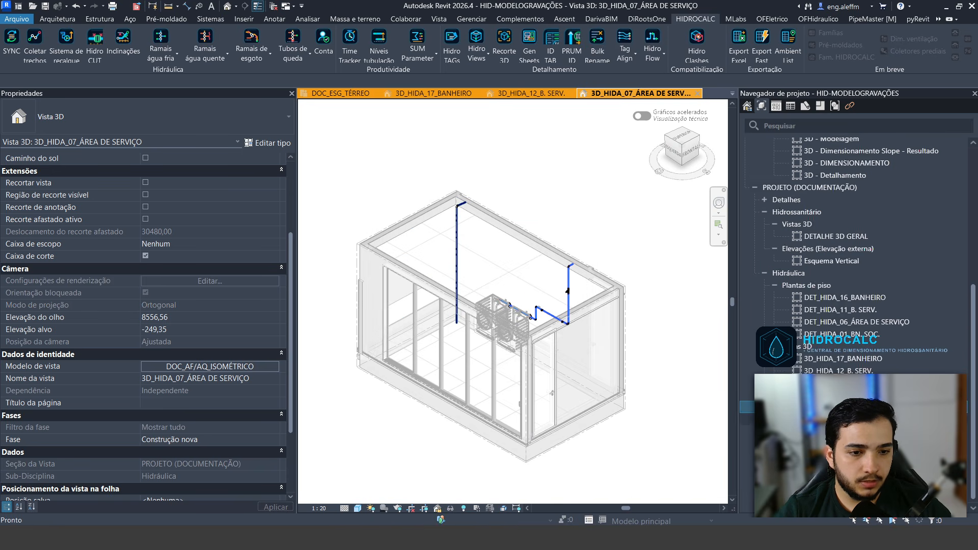
# Open the ELEV_HIDA_20, 19 and 18 BANHEIRO elevations and ELEV_HIDA_14_B. SERV. to check them
pyautogui.click(835, 419)
pyautogui.doubleClick(825, 421)
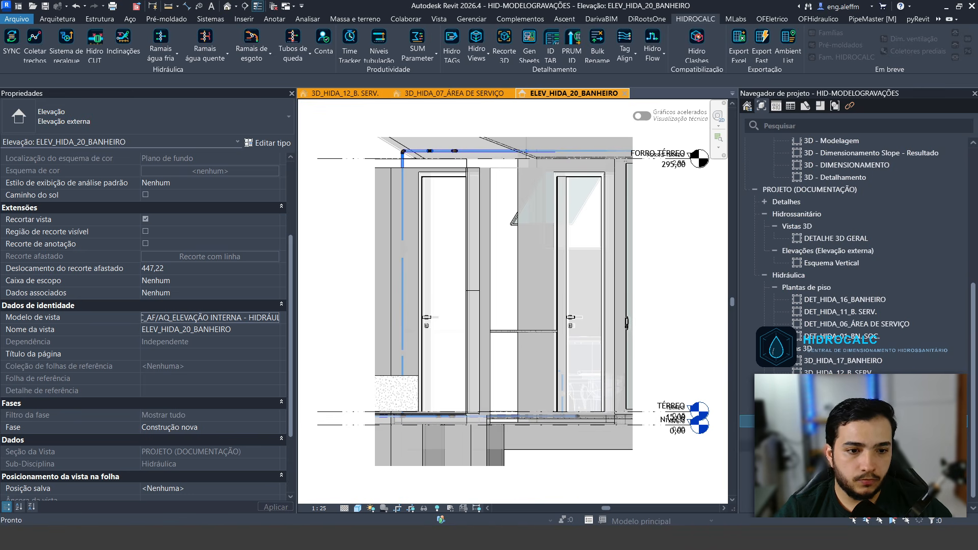
pyautogui.doubleClick(825, 434)
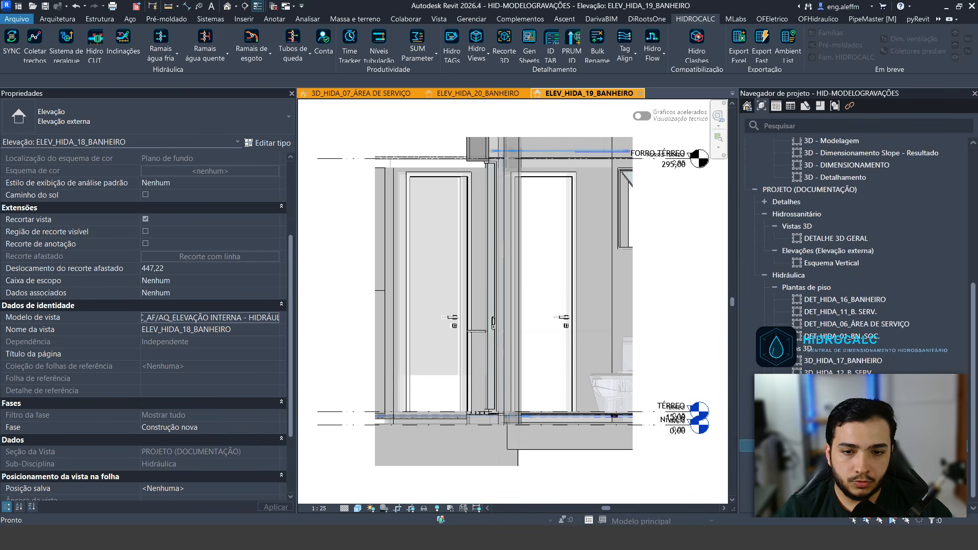
pyautogui.doubleClick(825, 445)
pyautogui.doubleClick(825, 458)
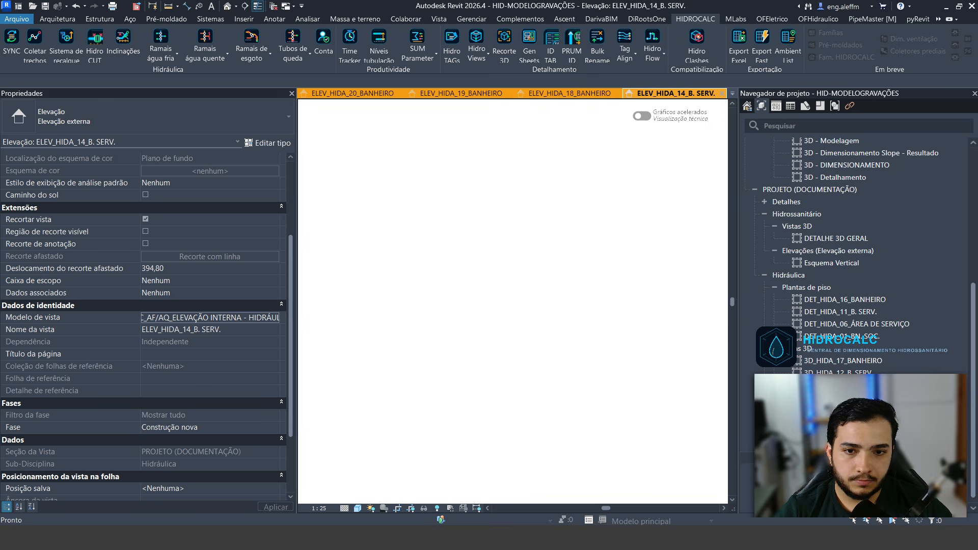
# Edit the model V/G overrides of the DOC_AF/AQ_ELEVAÇÃO INTERNA - HIDRÁULICA view template and apply the changes
pyautogui.doubleClick(825, 471)
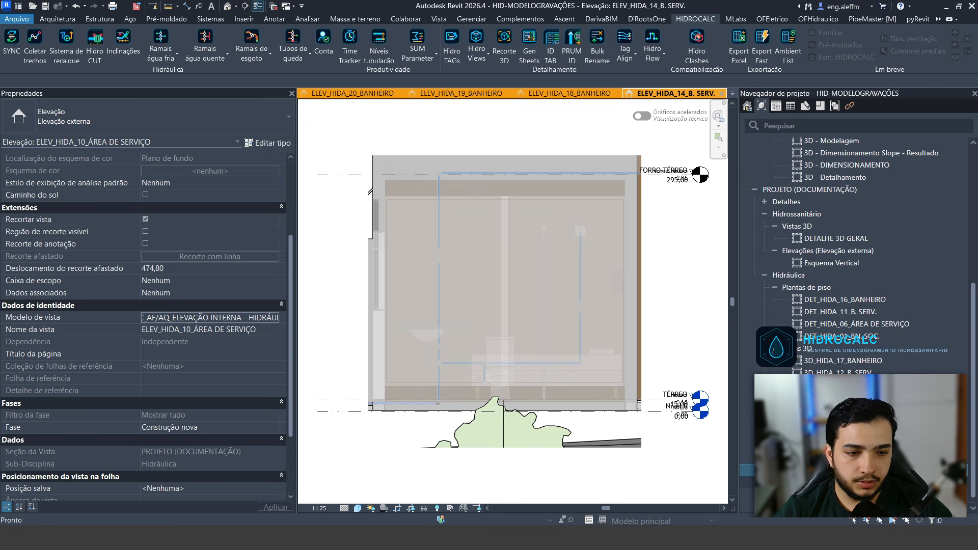
pyautogui.scroll(-3, 222, 408)
pyautogui.click(259, 258)
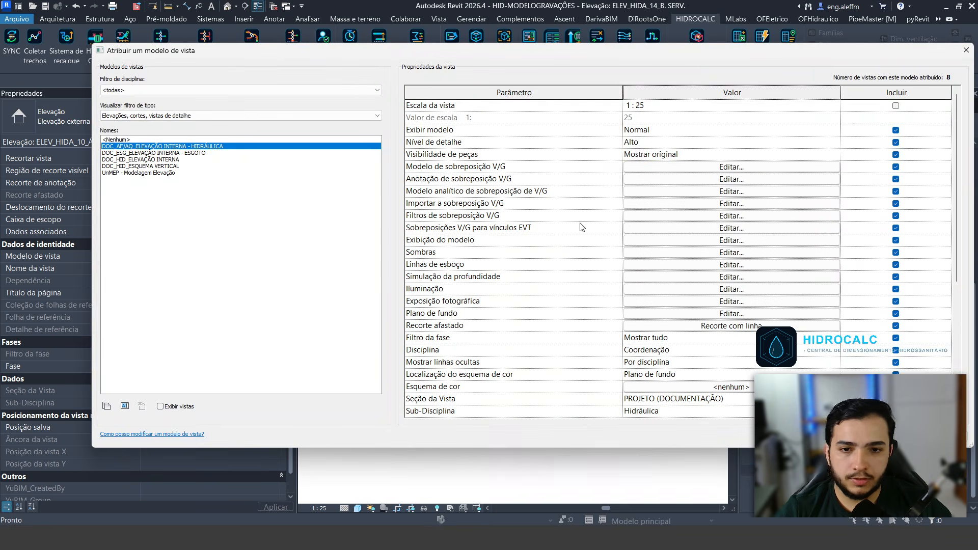
pyautogui.click(696, 166)
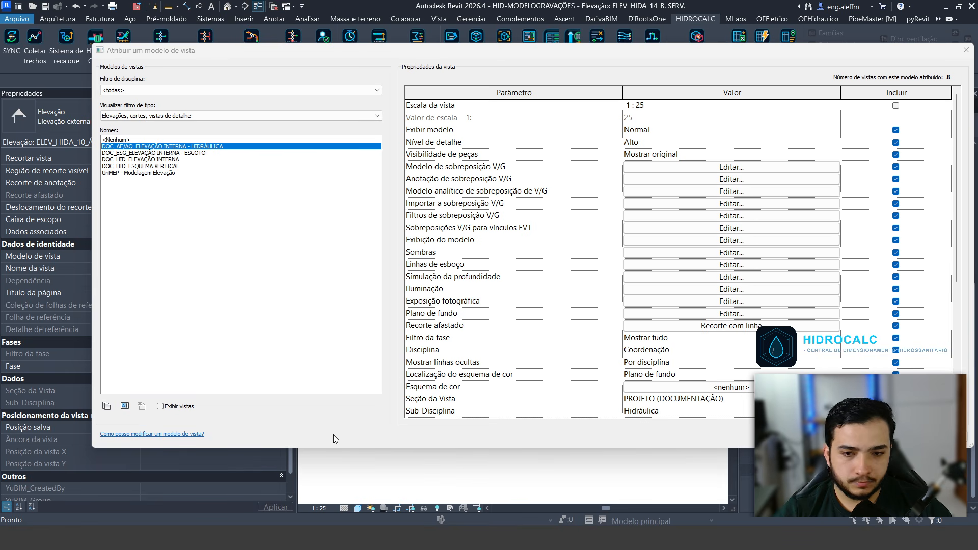
pyautogui.press('Return')
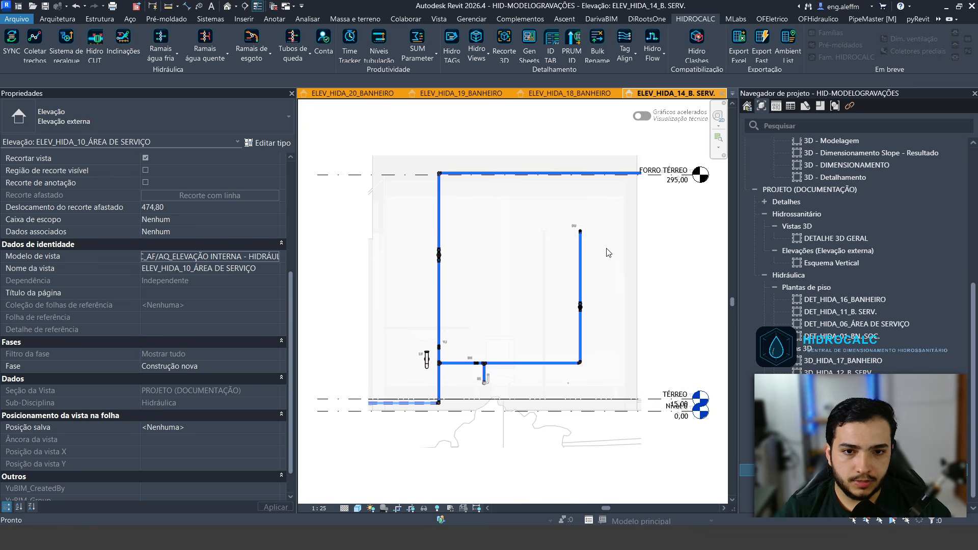
# Examine how the piping and linked architecture display in the ELEV_HIDA_14_B. SERV. elevation
pyautogui.scroll(2, 601, 290)
pyautogui.scroll(-3, 601, 290)
pyautogui.scroll(2, 821, 270)
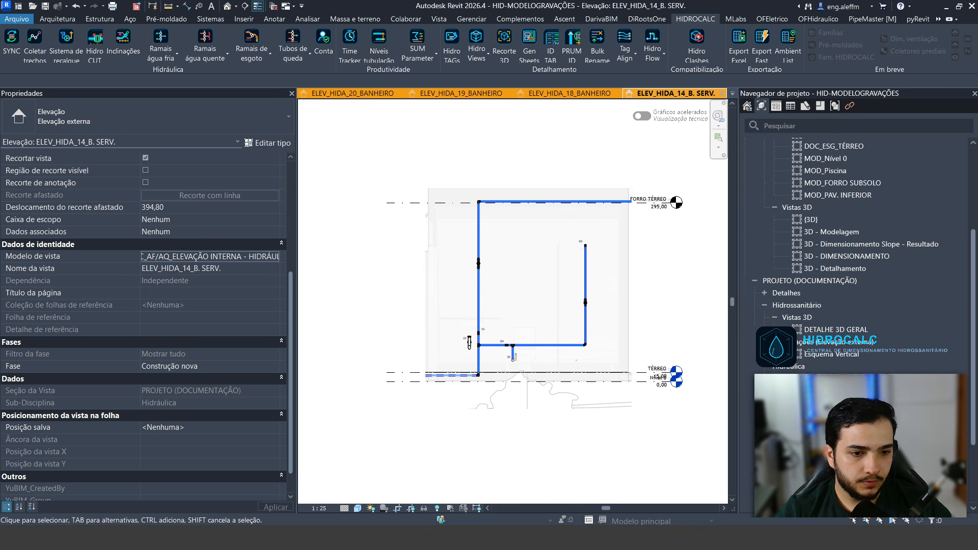
pyautogui.scroll(-2, 820, 270)
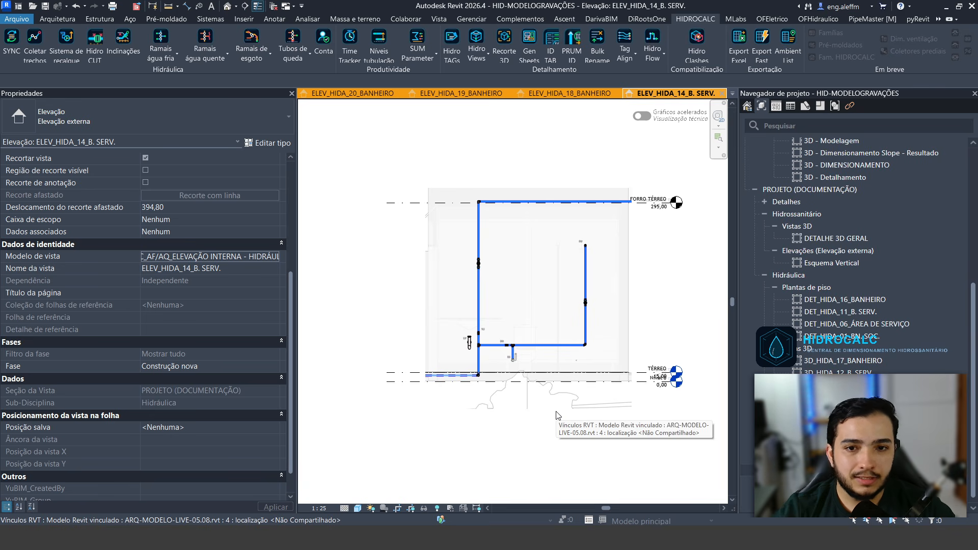
pyautogui.scroll(2, 593, 187)
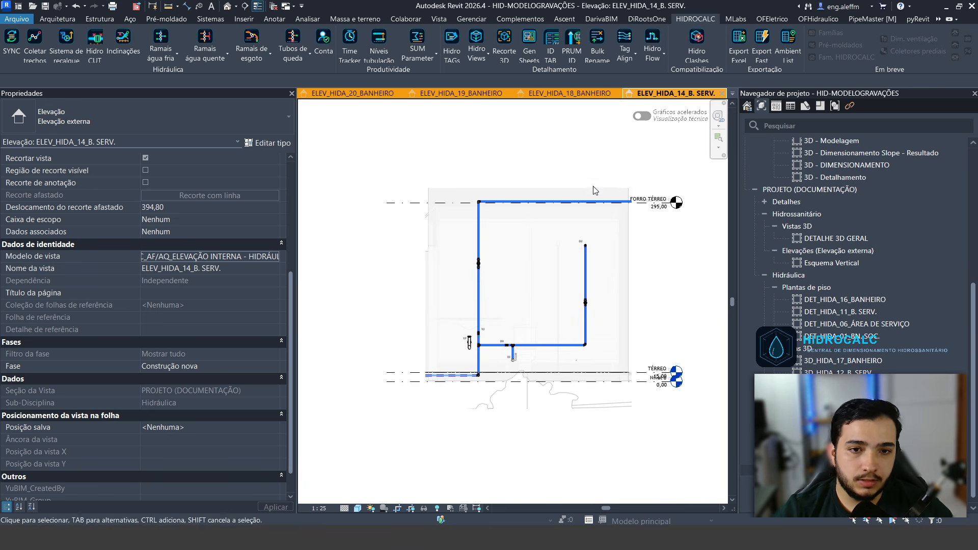